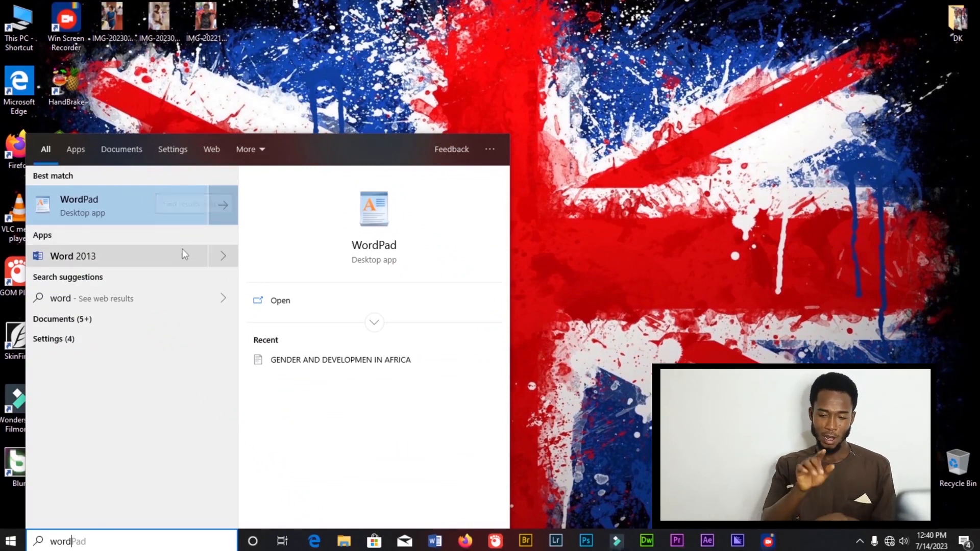
# - Launch Word 2013 from the Microsoft Office 2013 folder in the Start menu
pyautogui.click(315, 97)
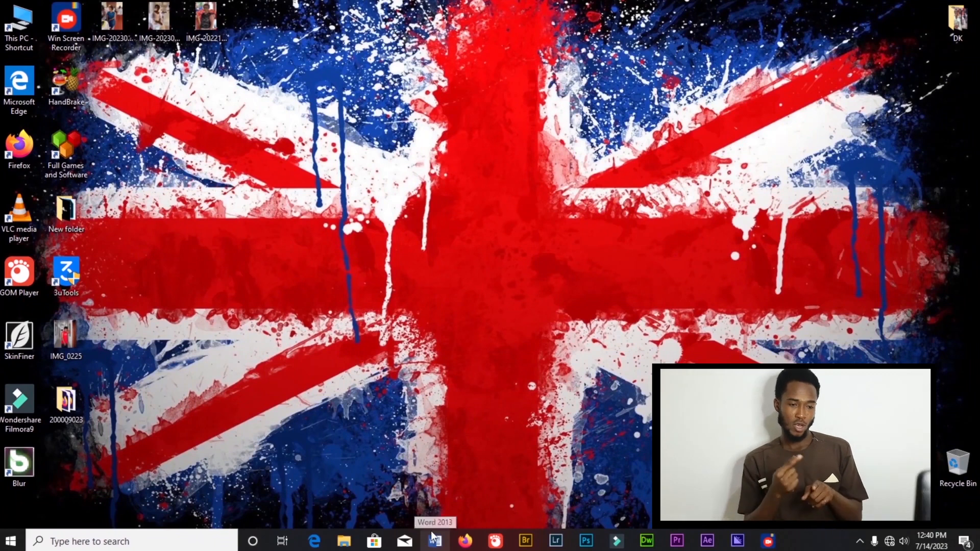
pyautogui.click(11, 541)
pyautogui.scroll(-3, 85, 298)
pyautogui.scroll(-10, 84, 298)
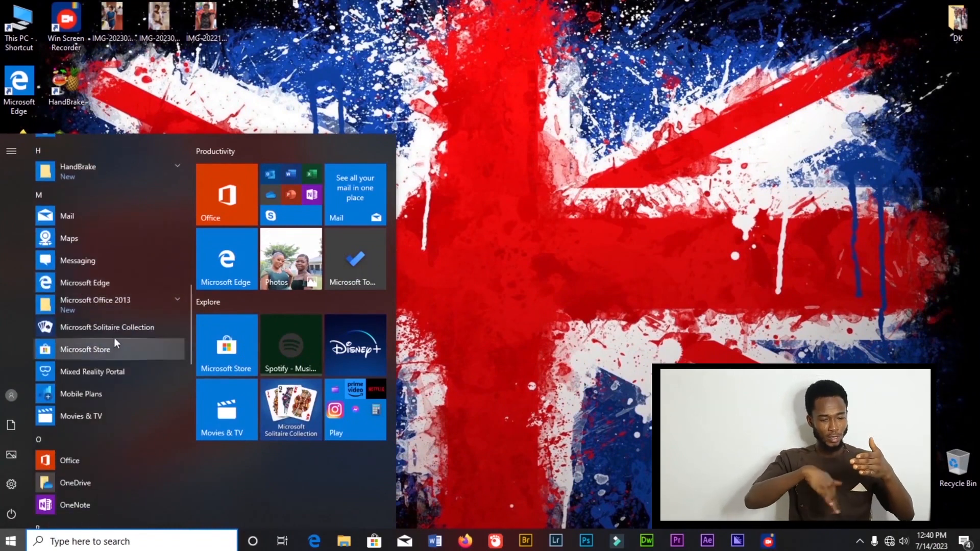
pyautogui.click(169, 303)
pyautogui.scroll(-5, 150, 384)
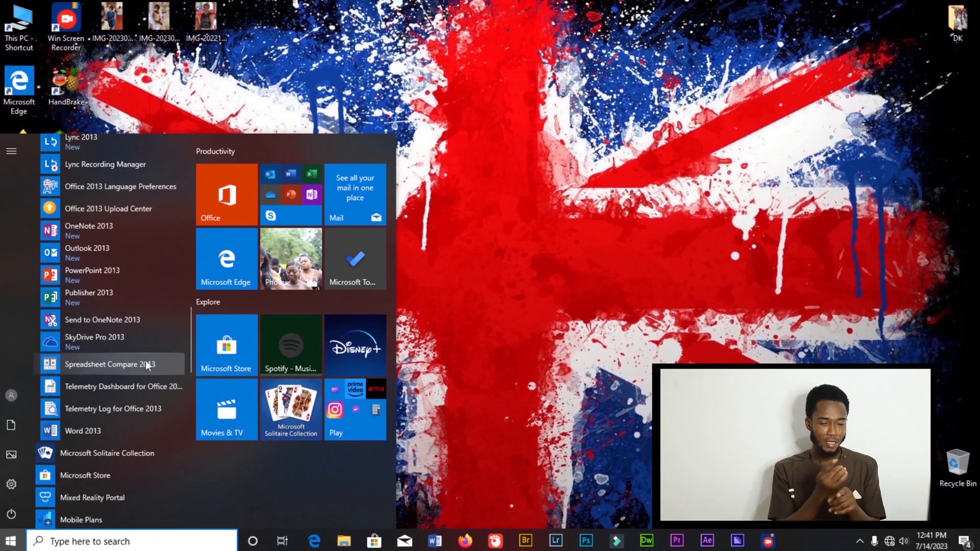
pyautogui.scroll(-1, 146, 358)
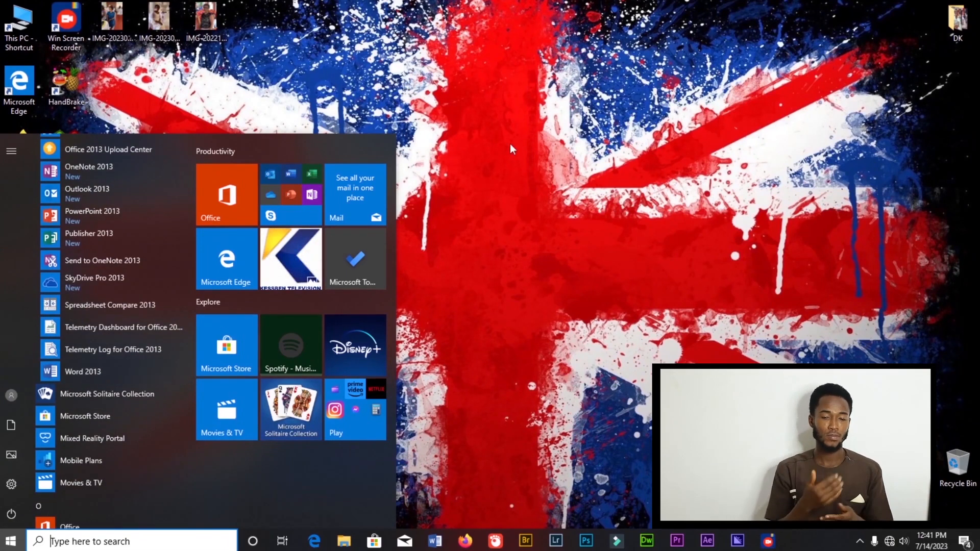
pyautogui.click(118, 373)
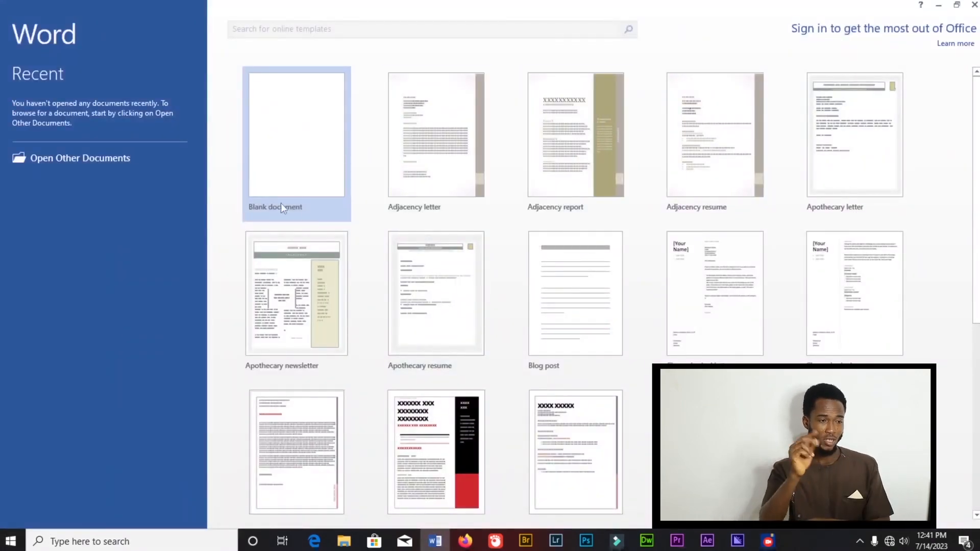
# - Browse the available document templates on the start screen
pyautogui.scroll(-2, 363, 280)
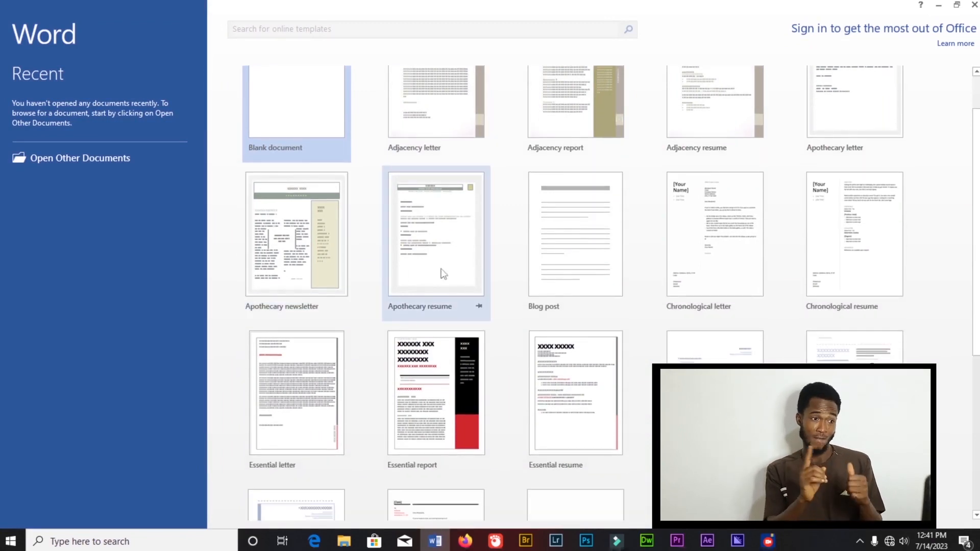
pyautogui.scroll(-2, 470, 261)
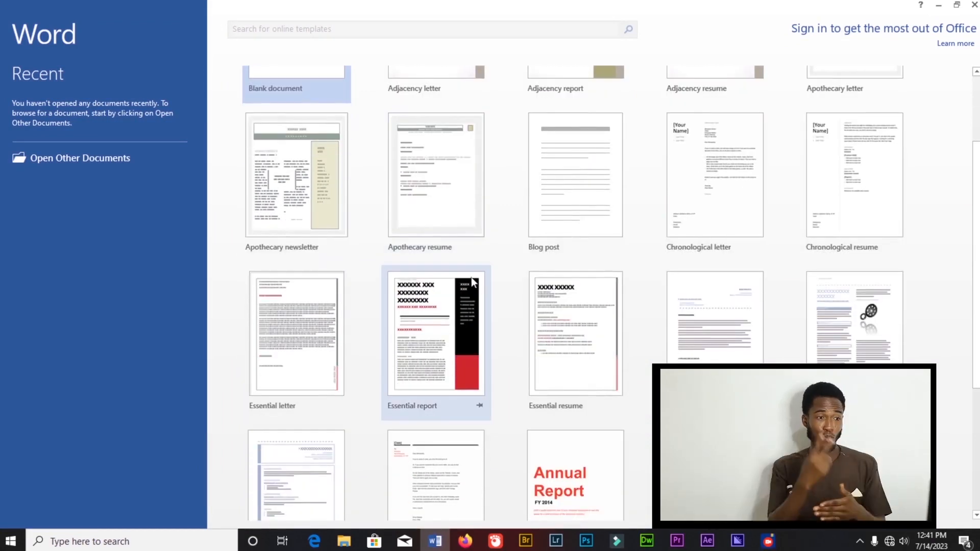
pyautogui.scroll(4, 469, 279)
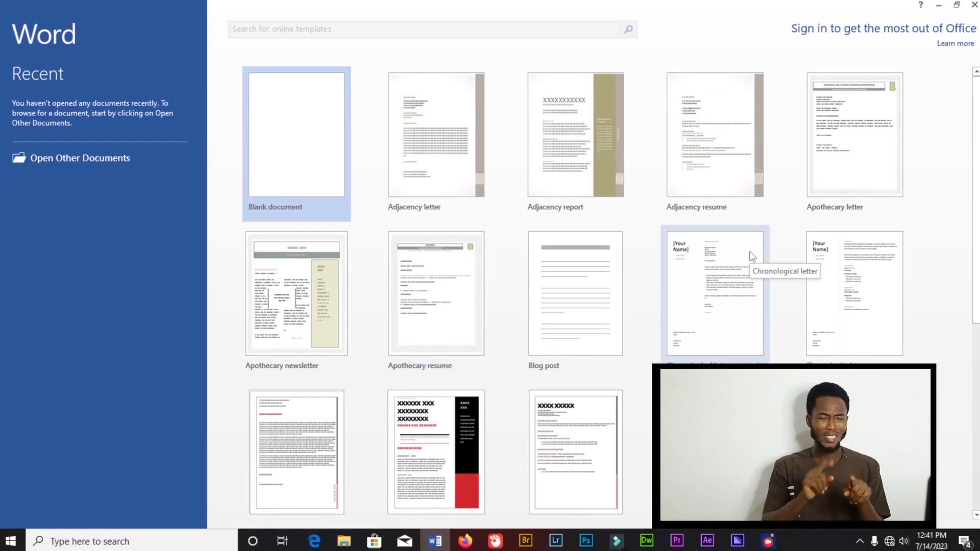
pyautogui.scroll(-2, 434, 266)
pyautogui.scroll(1, 419, 394)
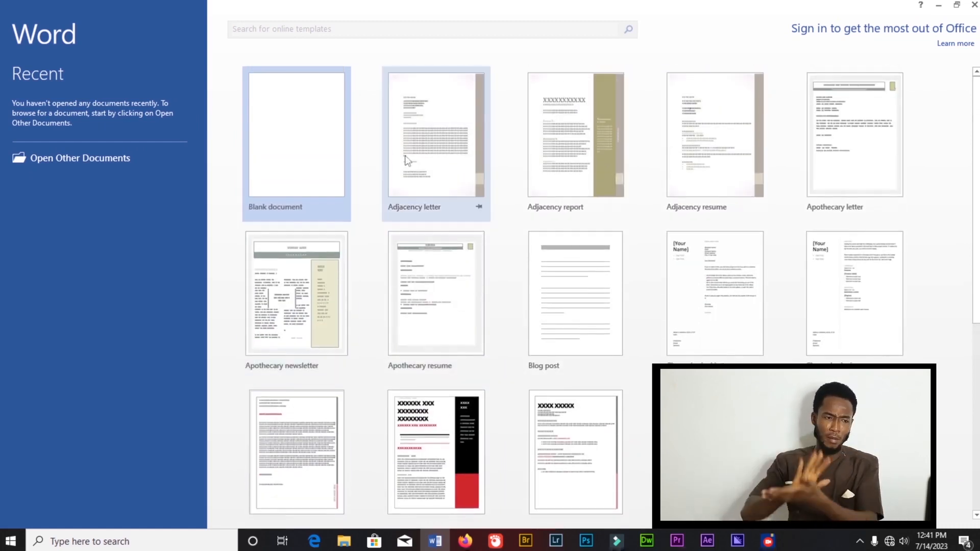
pyautogui.scroll(-1, 854, 350)
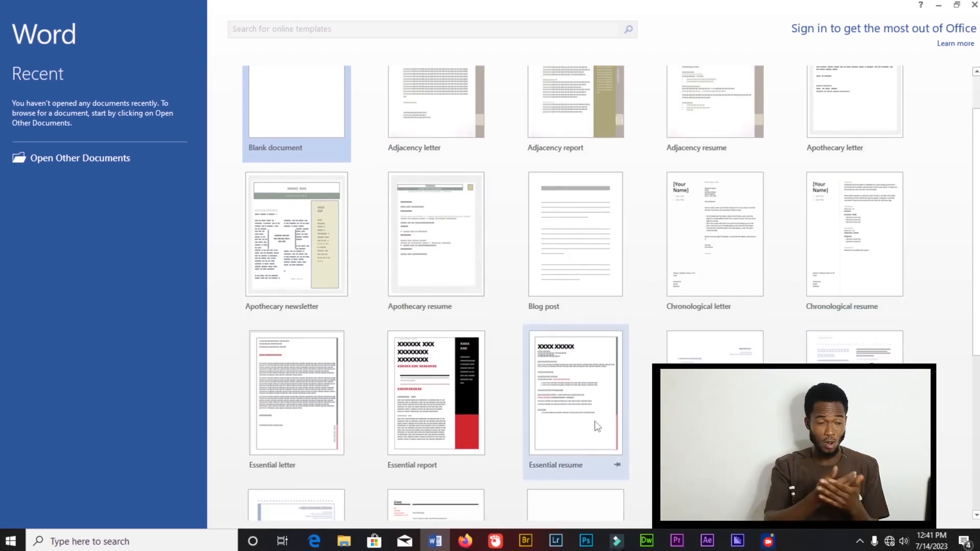
pyautogui.scroll(-4, 466, 397)
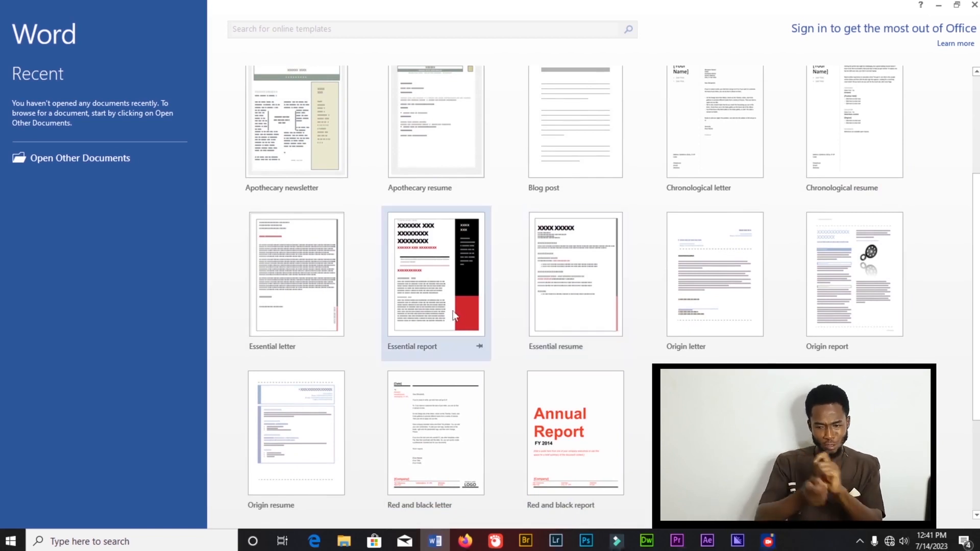
pyautogui.scroll(5, 434, 322)
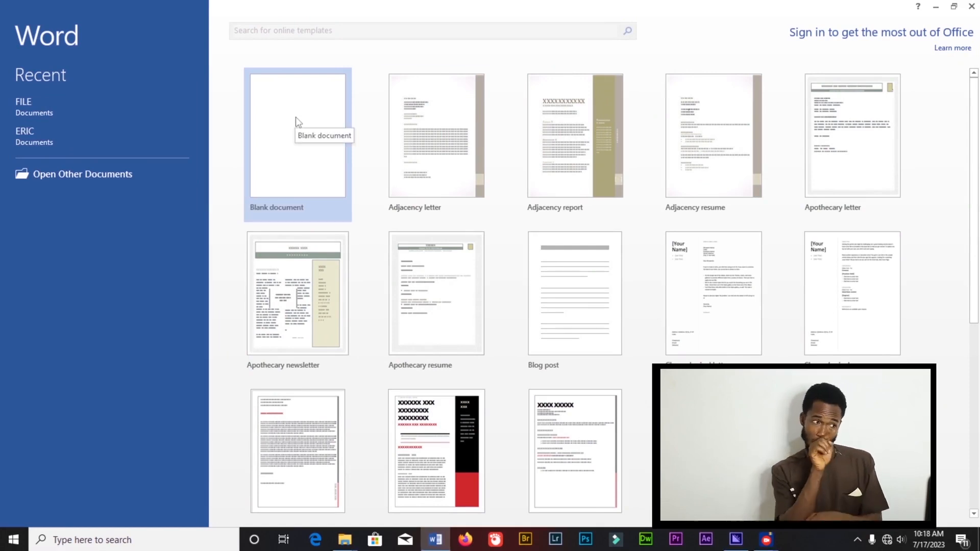
# - Create a blank document and open the Save As dialog to browse for a location
pyautogui.click(308, 134)
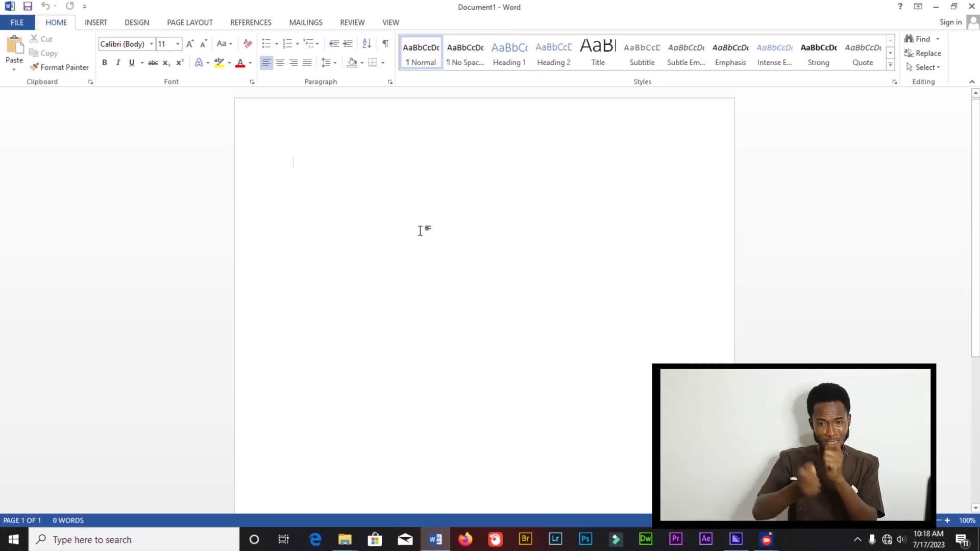
pyautogui.click(17, 22)
pyautogui.click(71, 147)
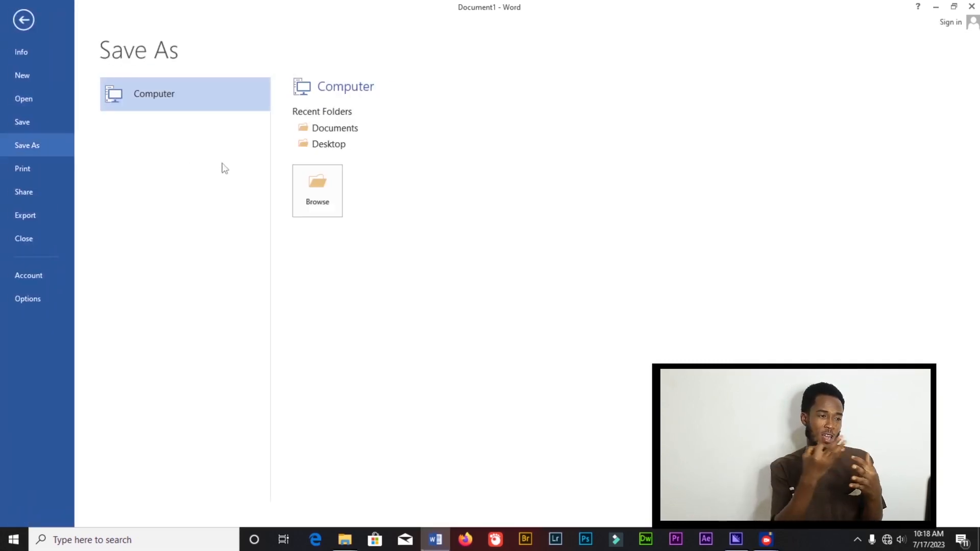
pyautogui.click(317, 195)
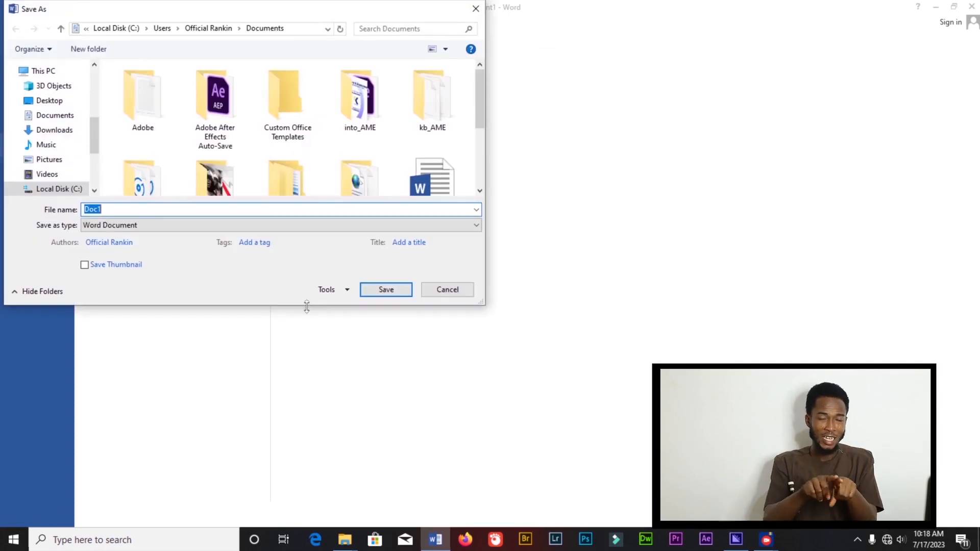
# - Try to save the document as ERIC, then cancel the replace-existing-file prompt
pyautogui.press('BackSpace')
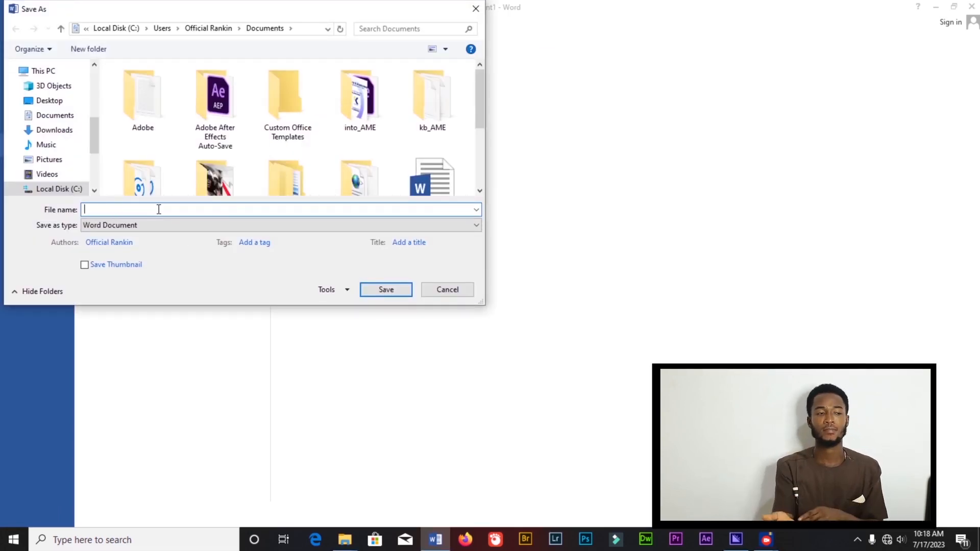
pyautogui.write('ERIC')
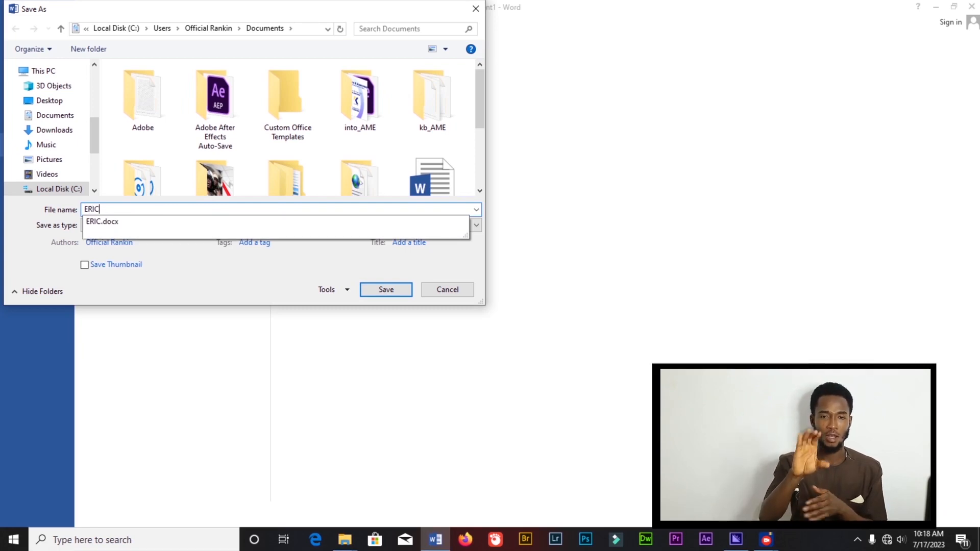
pyautogui.click(384, 289)
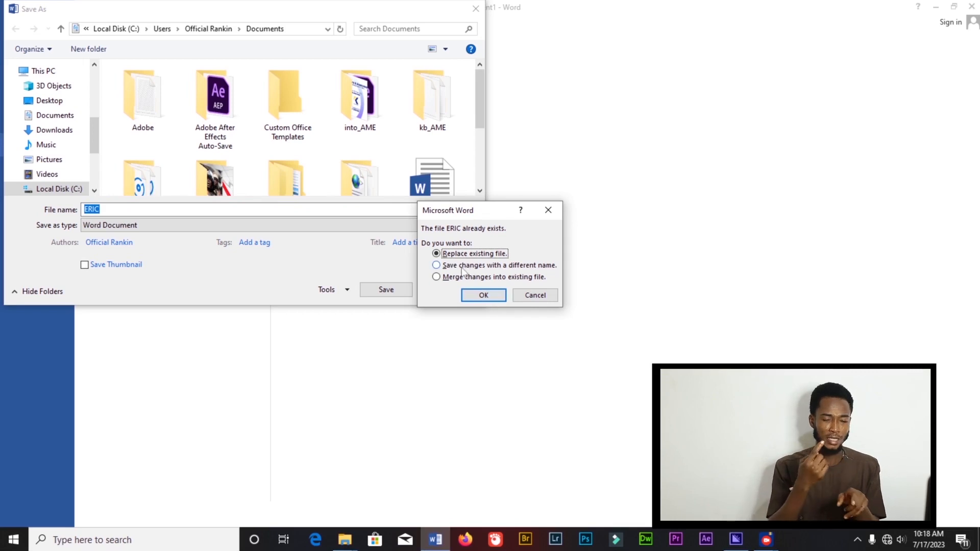
pyautogui.click(540, 299)
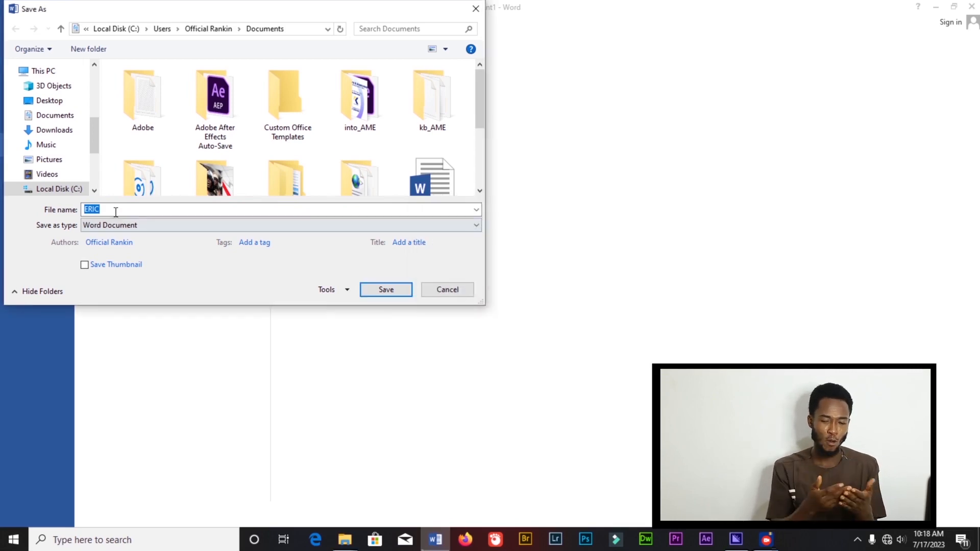
# - Save the document under the file name FINE
pyautogui.write('Fl')
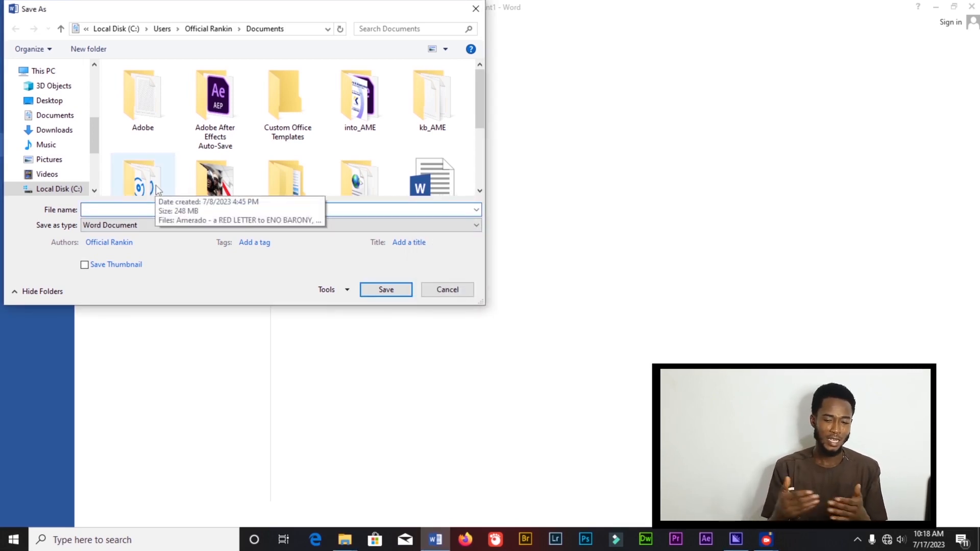
pyautogui.write('NE')
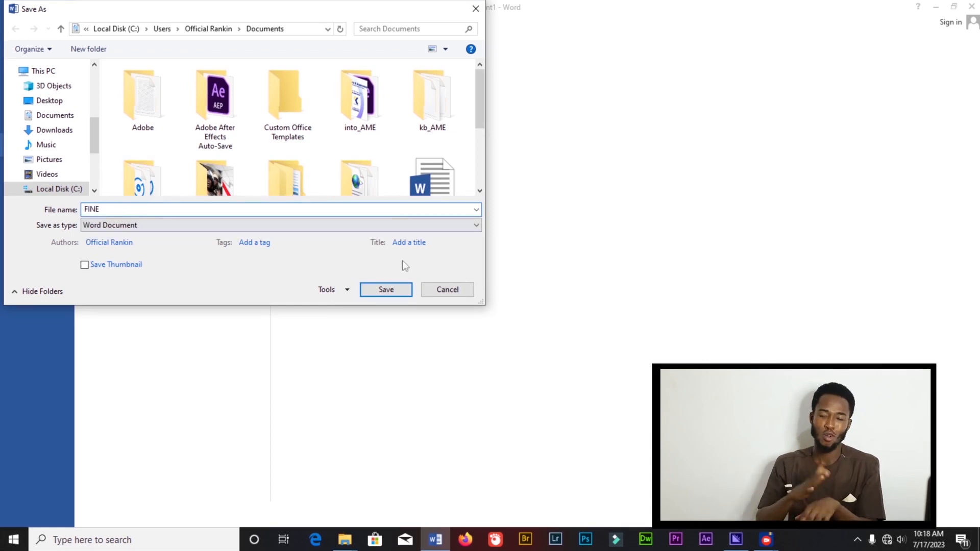
pyautogui.click(403, 295)
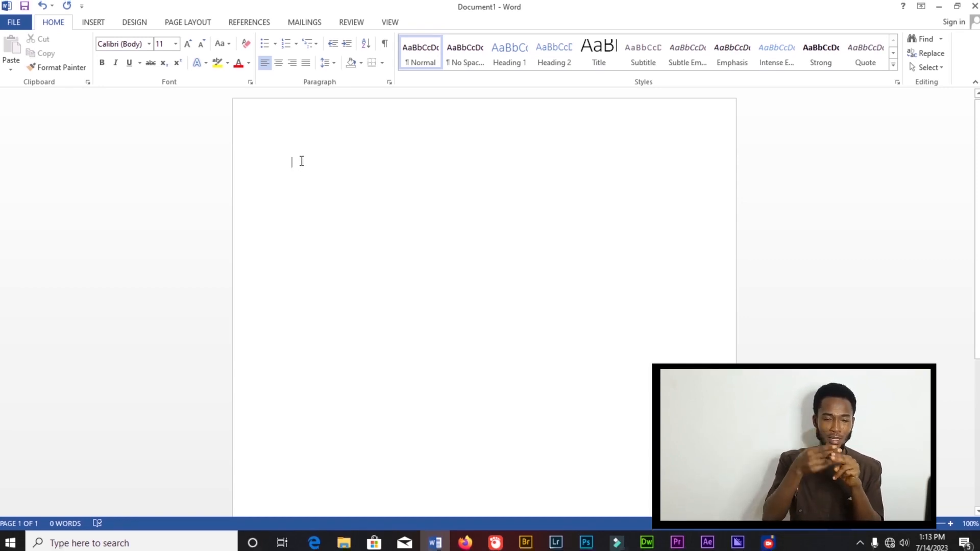
# - Type sample text in the document and delete it again
pyautogui.write('FSSGHDHDHAGHASGAG')
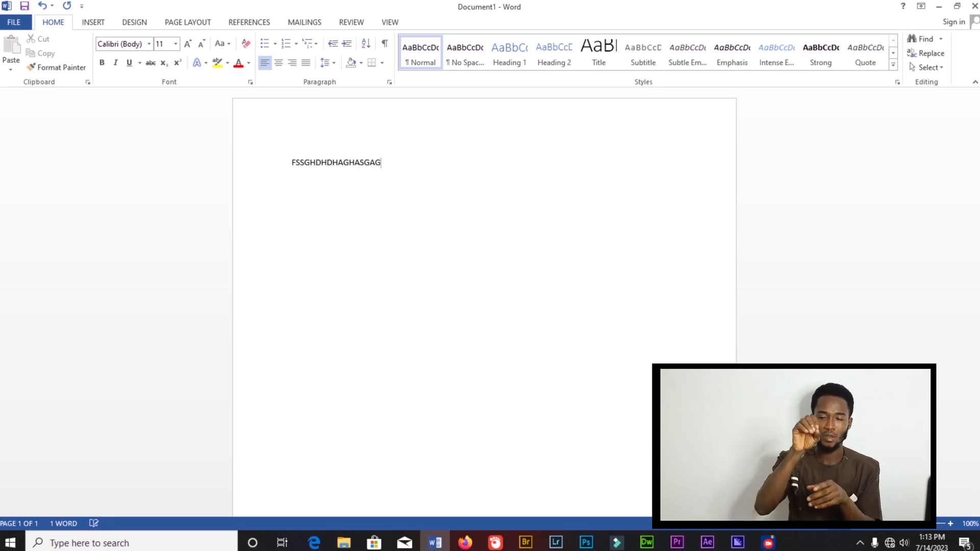
pyautogui.press('BackSpace')
pyautogui.press('BackSpace')
pyautogui.press('BackSpace')
pyautogui.press('BackSpace')
pyautogui.press('BackSpace')
pyautogui.press('BackSpace')
pyautogui.press('BackSpace')
pyautogui.press('BackSpace')
pyautogui.press('BackSpace')
pyautogui.press('BackSpace')
pyautogui.press('BackSpace')
pyautogui.press('BackSpace')
pyautogui.press('BackSpace')
pyautogui.press('BackSpace')
pyautogui.press('BackSpace')
pyautogui.press('BackSpace')
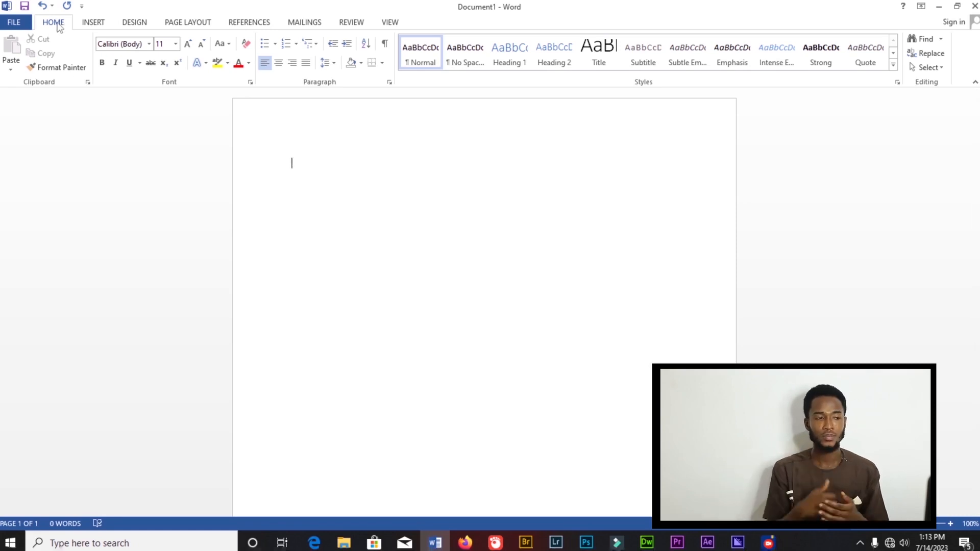
# - Browse the Insert, Design, Page Layout and Home ribbon tabs
pyautogui.click(94, 23)
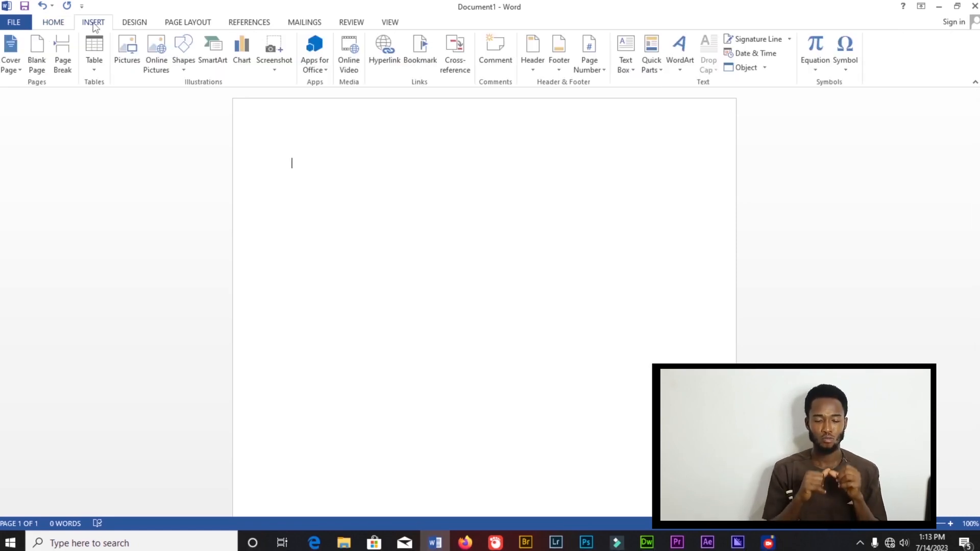
pyautogui.click(134, 26)
pyautogui.click(188, 24)
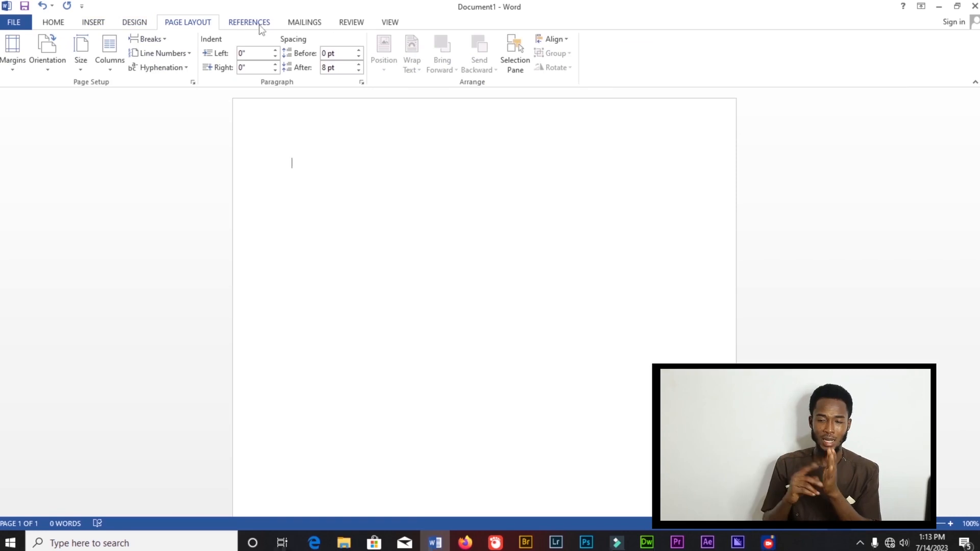
pyautogui.click(56, 24)
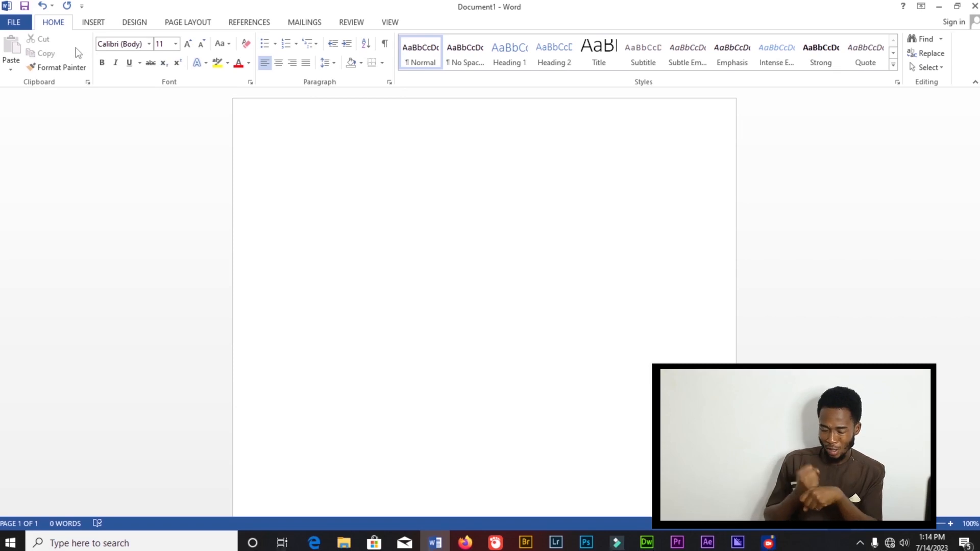
# - Scroll through the font list and close it without choosing a font
pyautogui.click(149, 45)
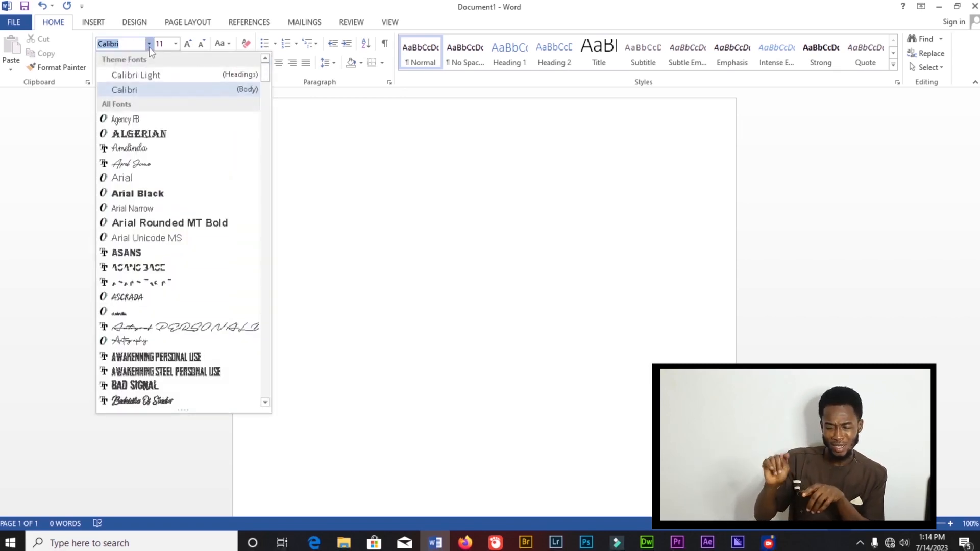
pyautogui.scroll(-15, 165, 203)
pyautogui.scroll(-15, 164, 201)
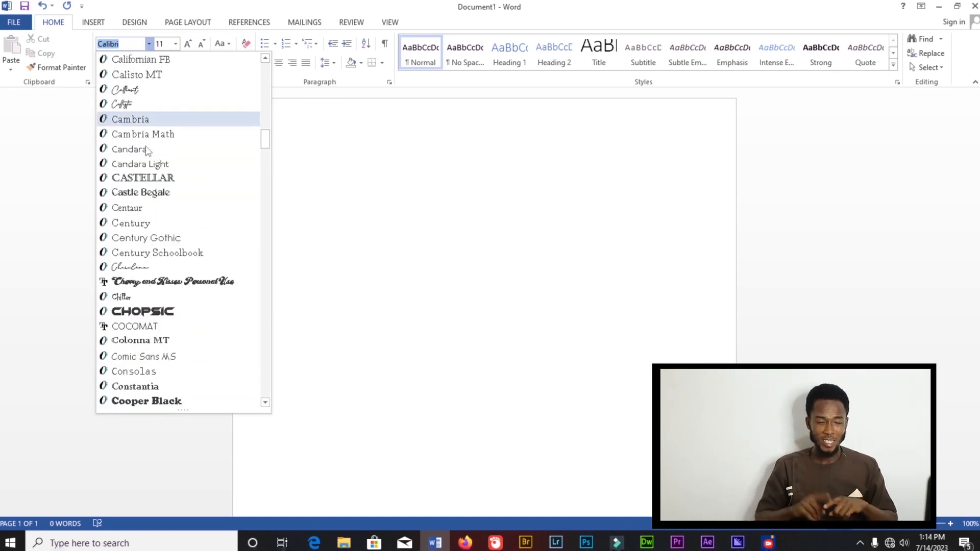
pyautogui.scroll(-4, 184, 232)
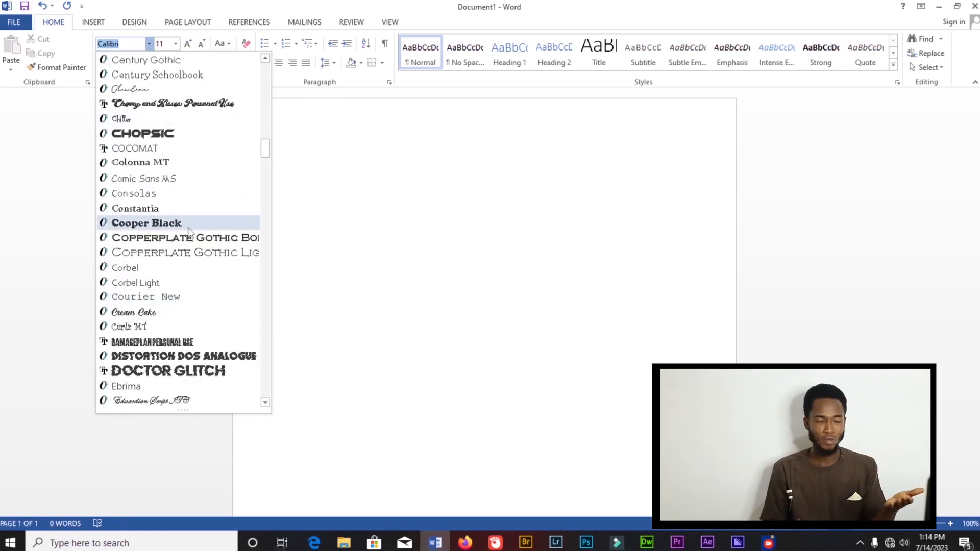
pyautogui.scroll(-4, 187, 238)
pyautogui.scroll(12, 173, 242)
pyautogui.scroll(20, 172, 242)
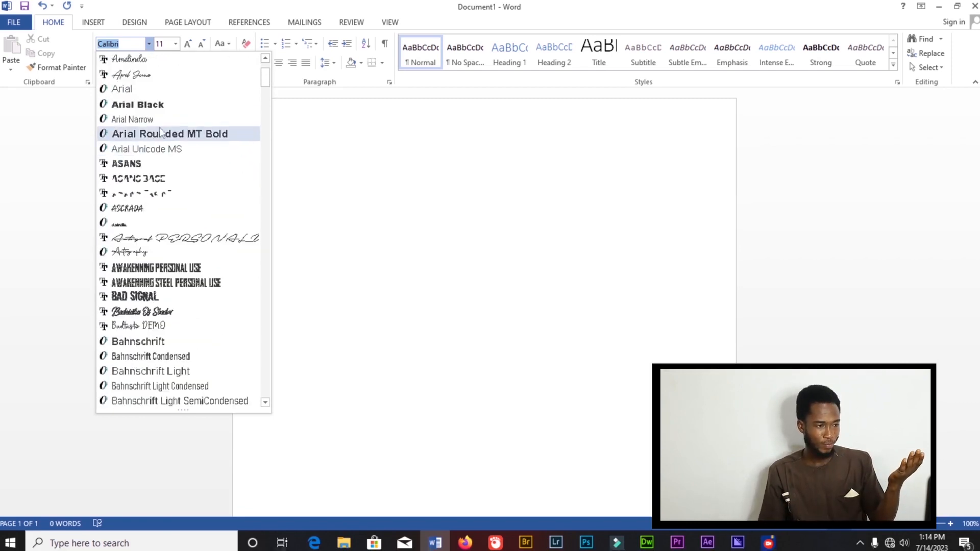
pyautogui.scroll(2, 167, 109)
pyautogui.press('Escape')
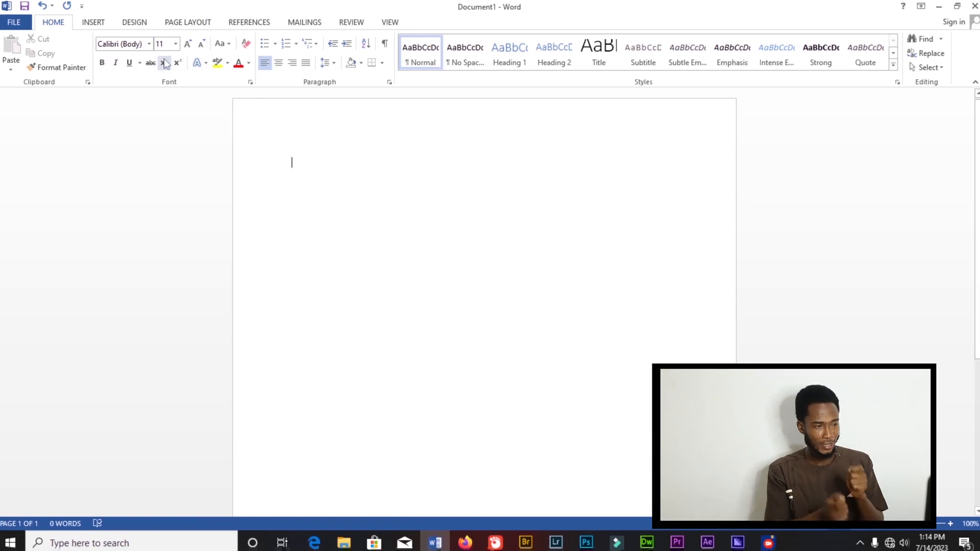
# - Review the font size options, close them, and switch on Bold formatting
pyautogui.click(176, 46)
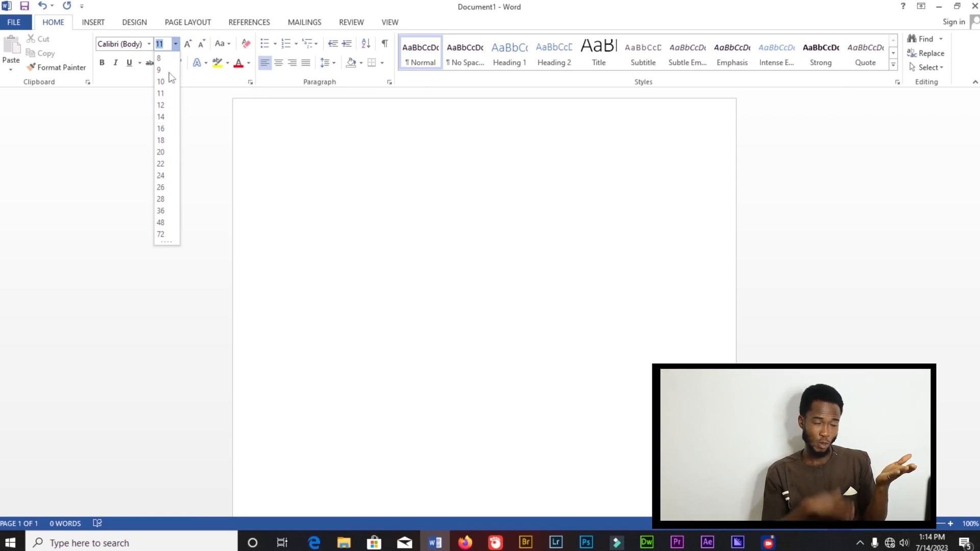
pyautogui.click(215, 15)
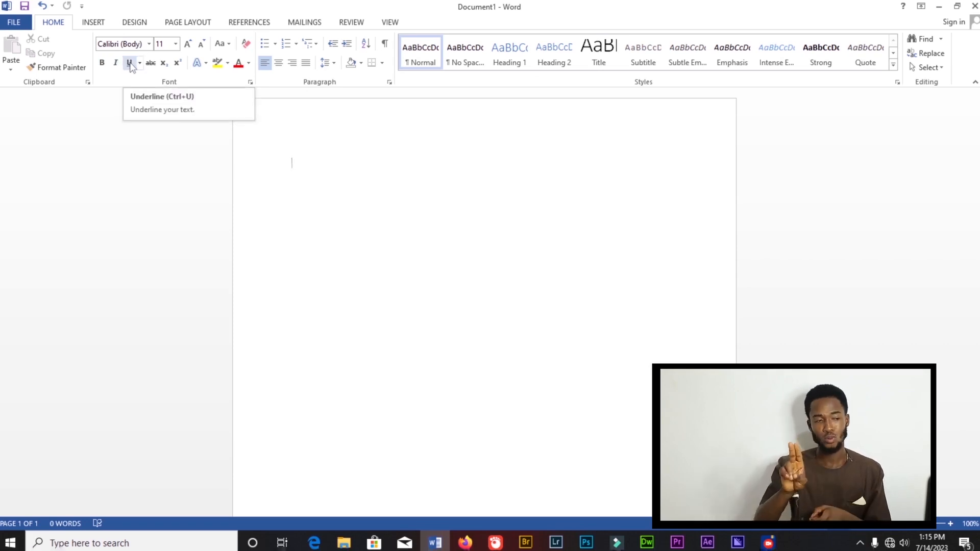
pyautogui.click(102, 66)
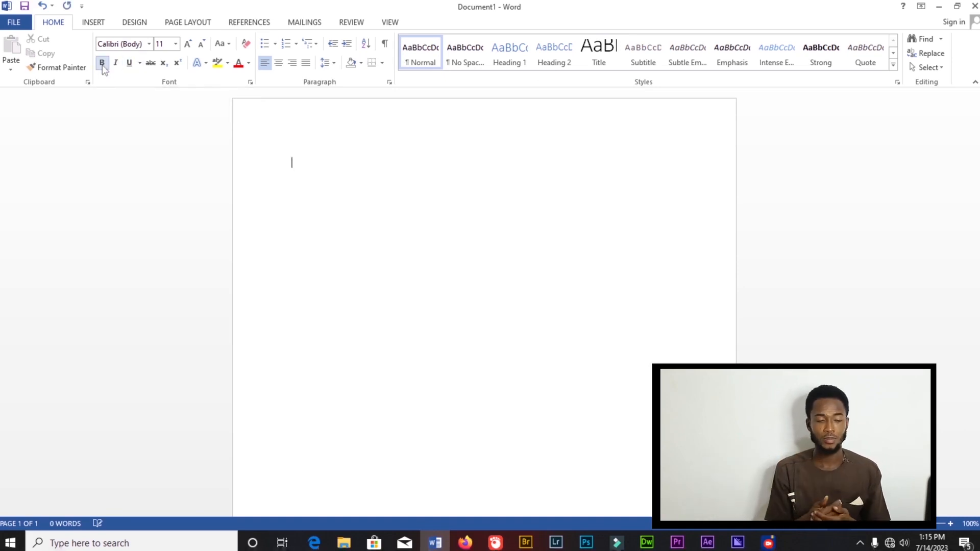
# - Type two lines of bold sample text, 'TRHEUEHEYEHEGHFJFHFH' and 'ghshjdjddkfjfjkfldjdjsj'
pyautogui.write('TRHEUEHEYEHE')
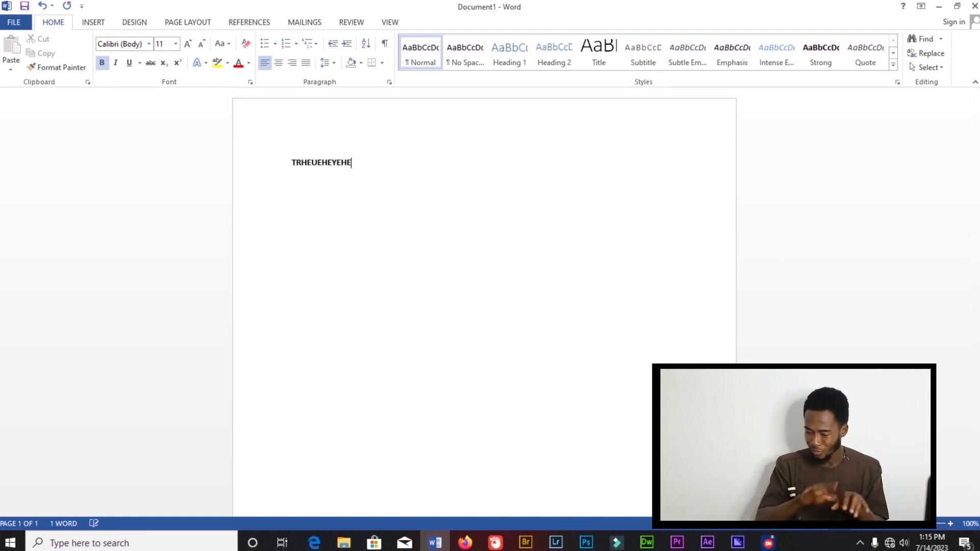
pyautogui.write('GHFJFHFH')
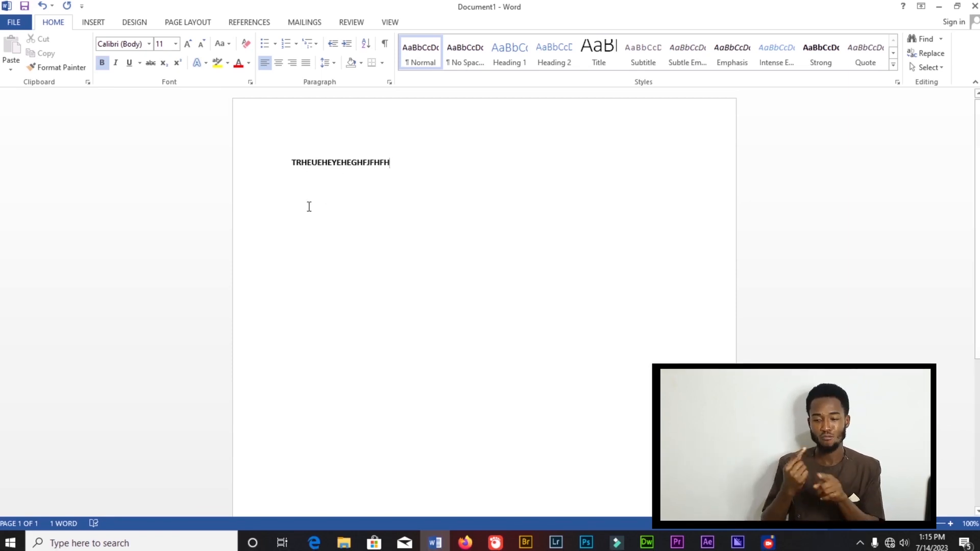
pyautogui.press('Return')
pyautogui.write('ghs')
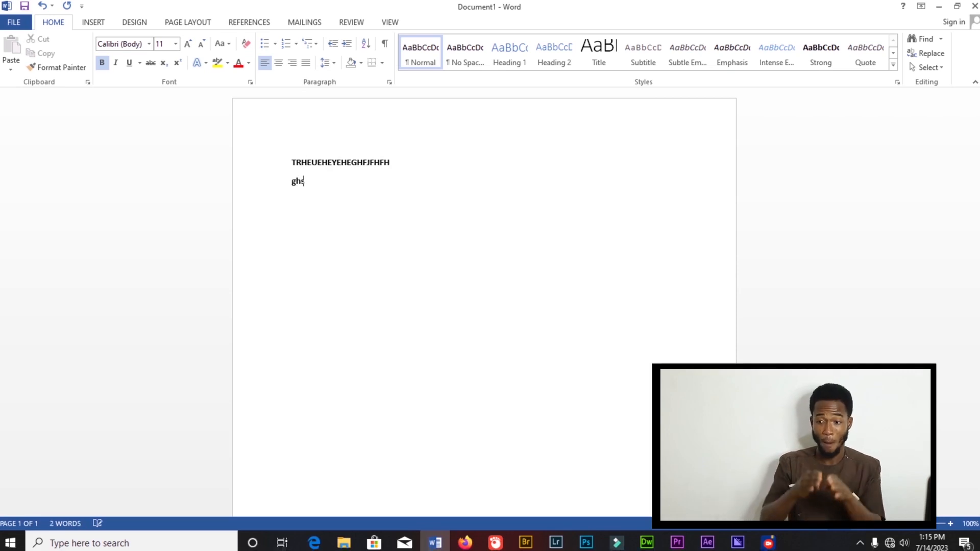
pyautogui.write('hjdjddkfjfjkfldjdjsj')
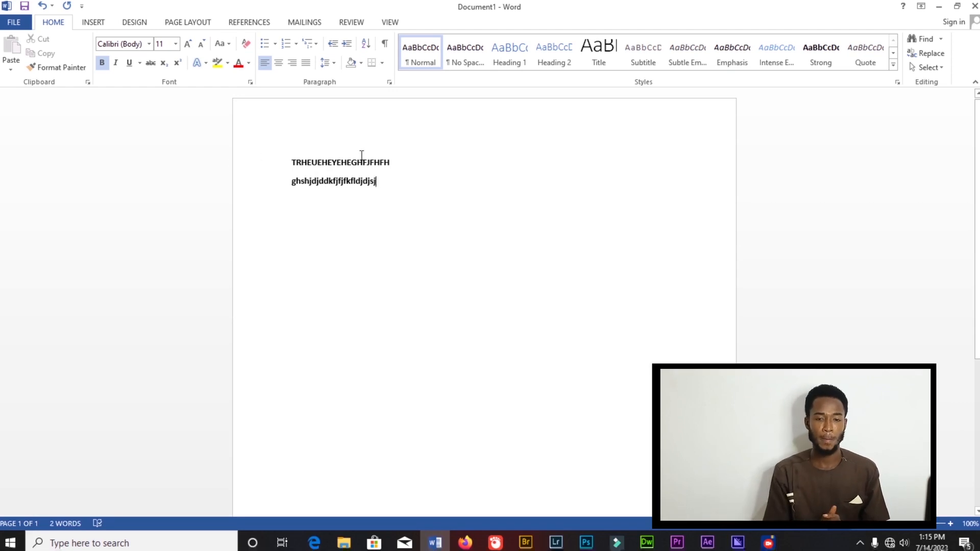
# - Remove bold formatting from both sample lines
pyautogui.moveTo(389, 159); pyautogui.dragTo(278, 160)
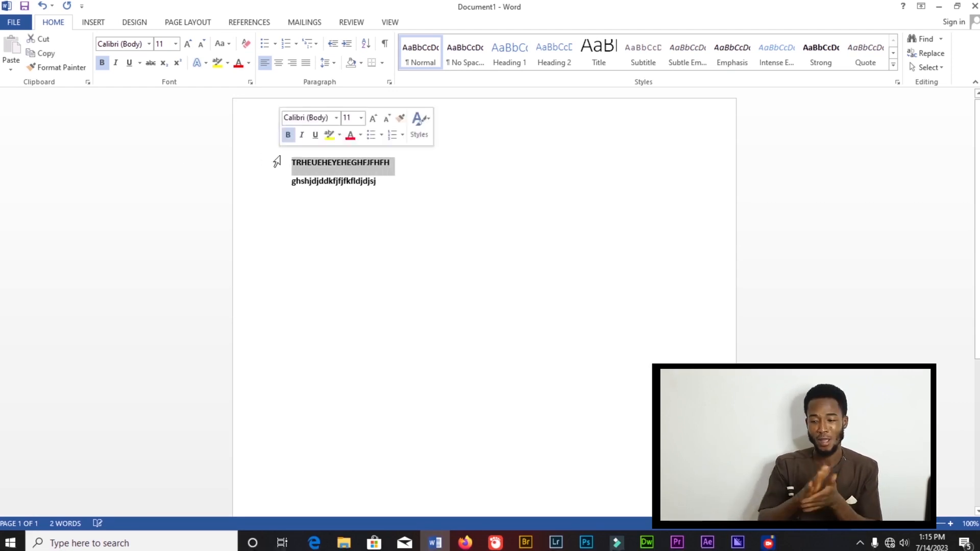
pyautogui.click(102, 63)
pyautogui.moveTo(378, 186); pyautogui.dragTo(280, 186)
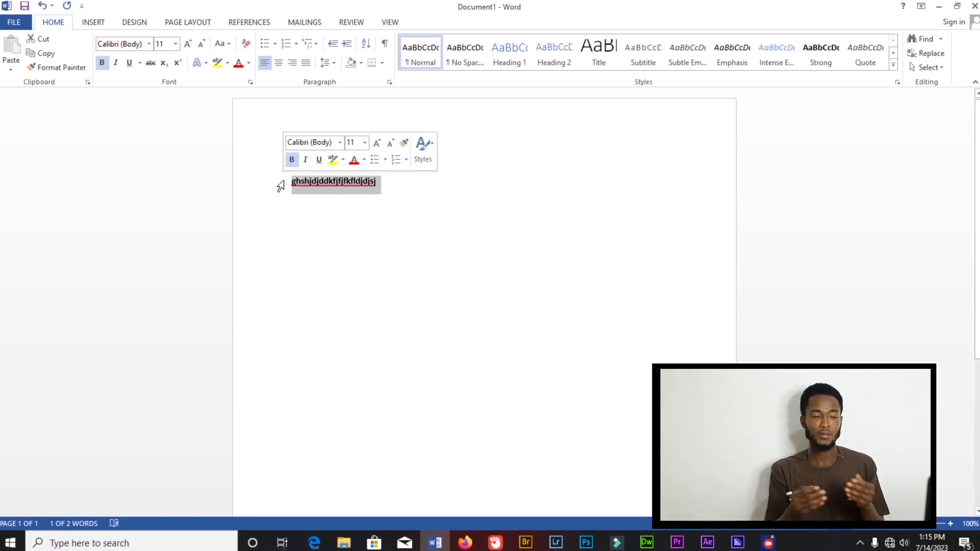
pyautogui.hotkey('ctrl', 'b')
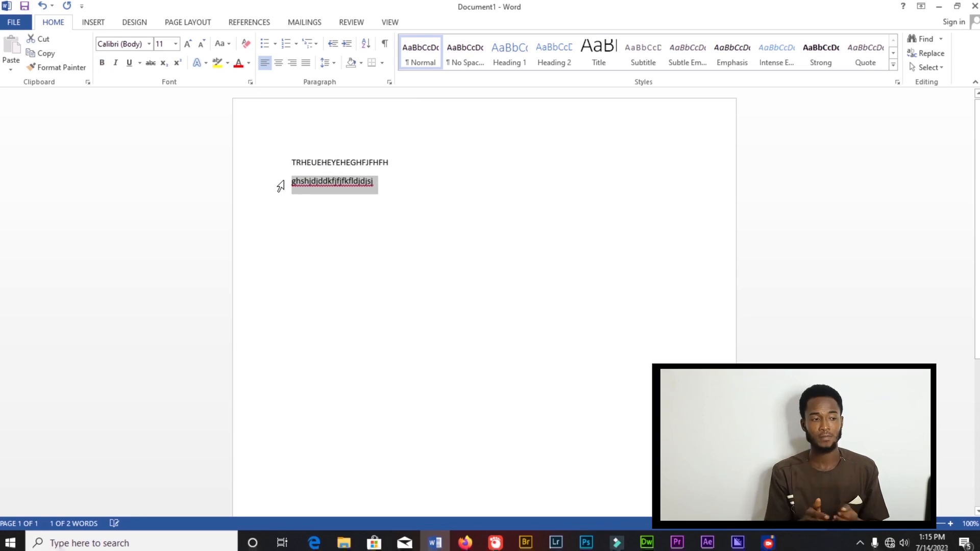
pyautogui.click(390, 188)
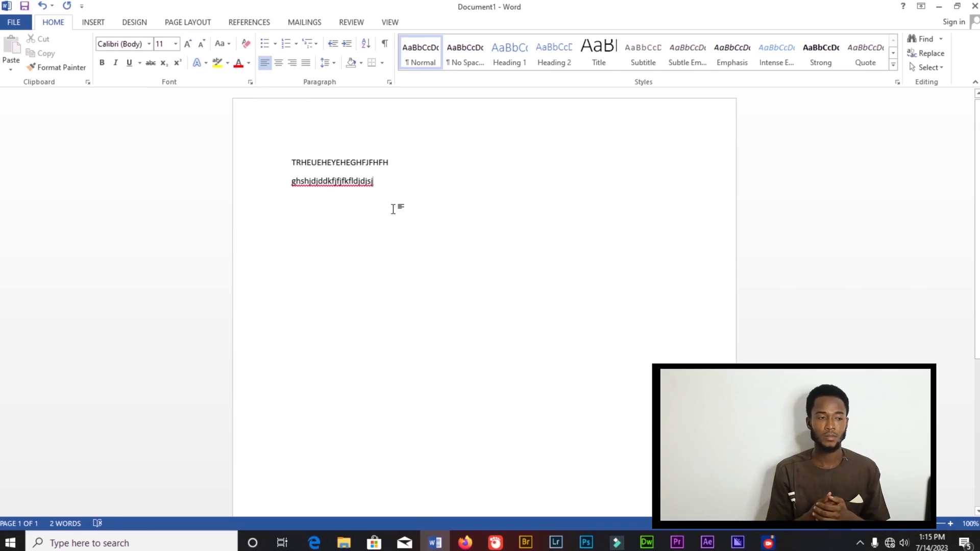
# - Type 'Kofi is going to school' on a new line
pyautogui.press('Return')
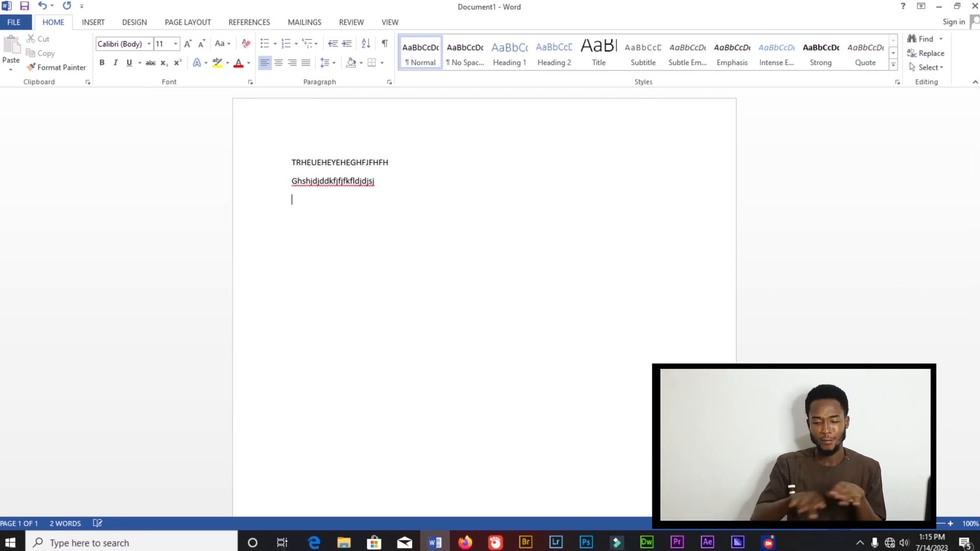
pyautogui.write('kofi ')
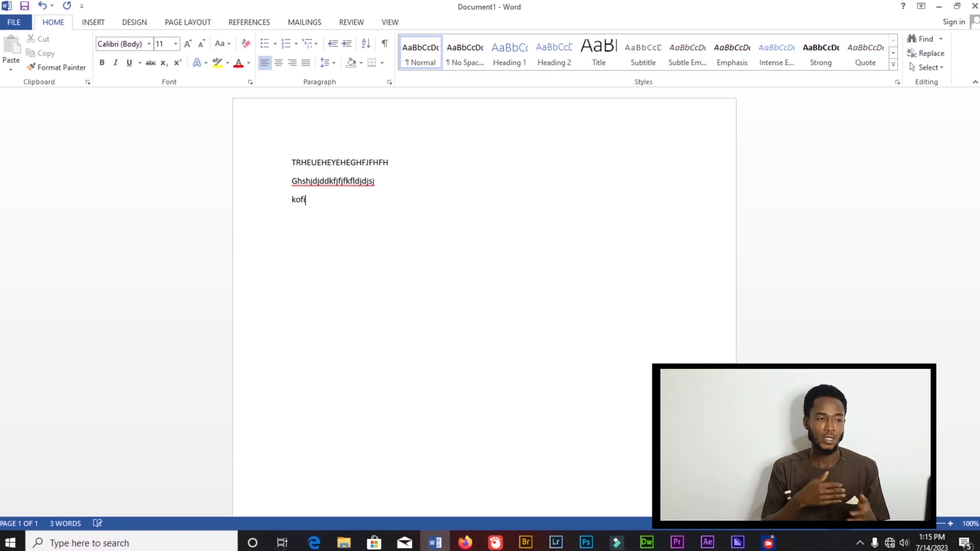
pyautogui.write('is going to school')
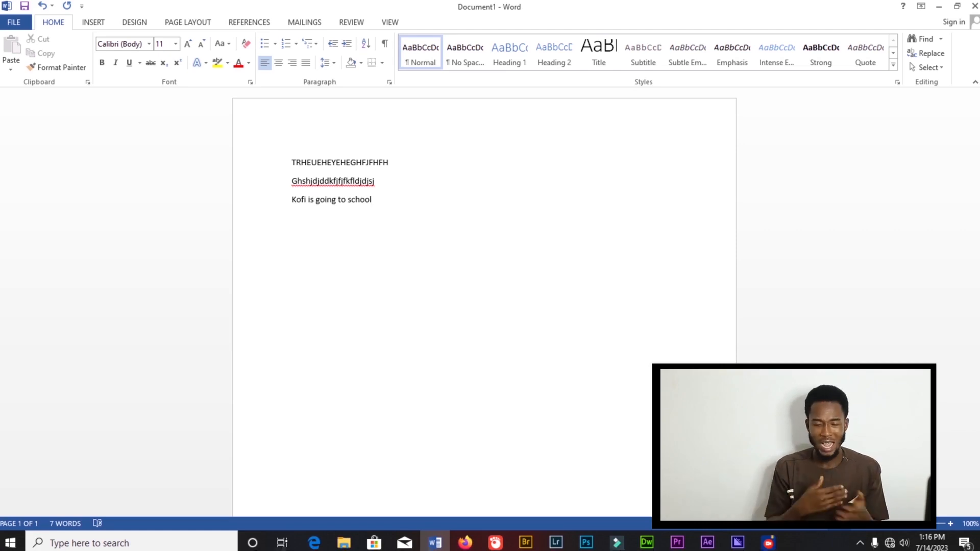
# - Select the 'Kofi is going to school' line and switch bold on and off again
pyautogui.moveTo(374, 200); pyautogui.dragTo(290, 200)
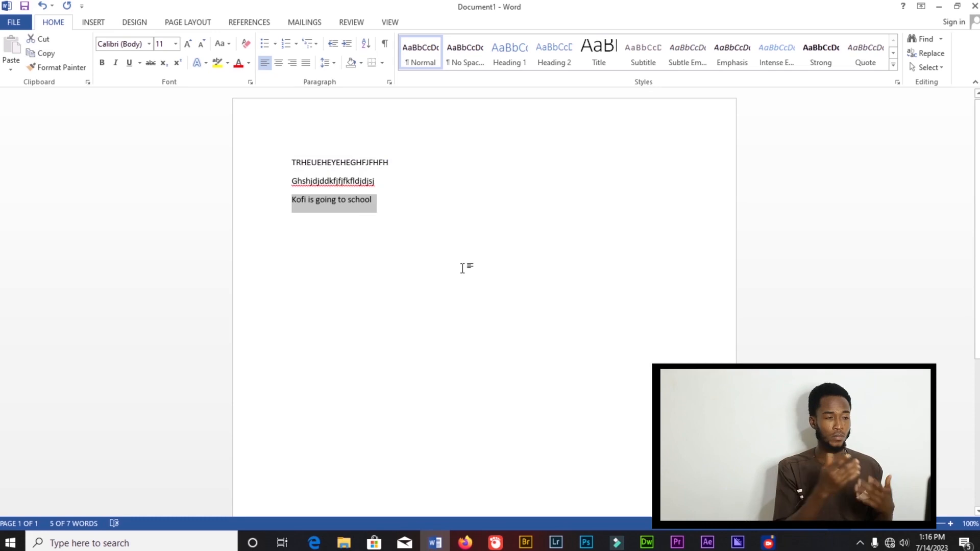
pyautogui.hotkey('ctrl', 'b')
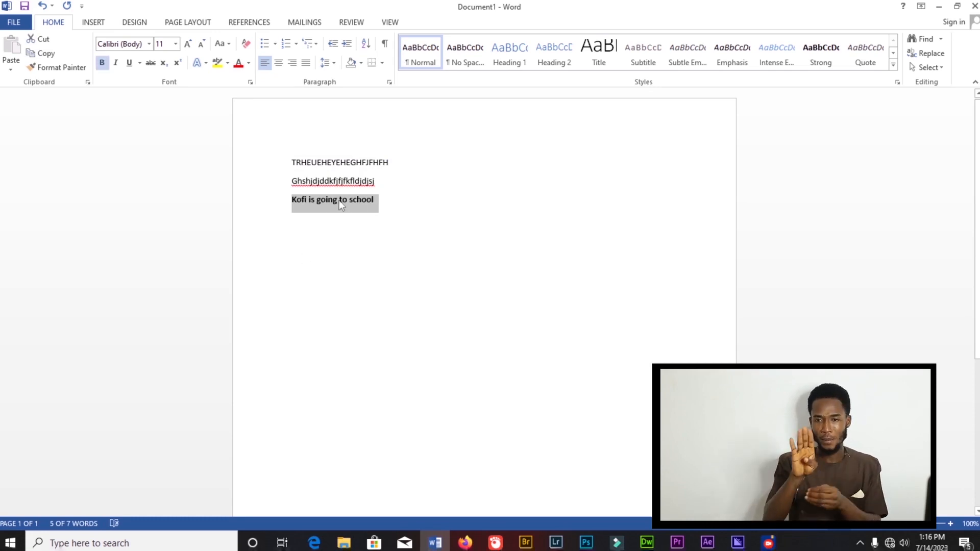
pyautogui.hotkey('ctrl', 'b')
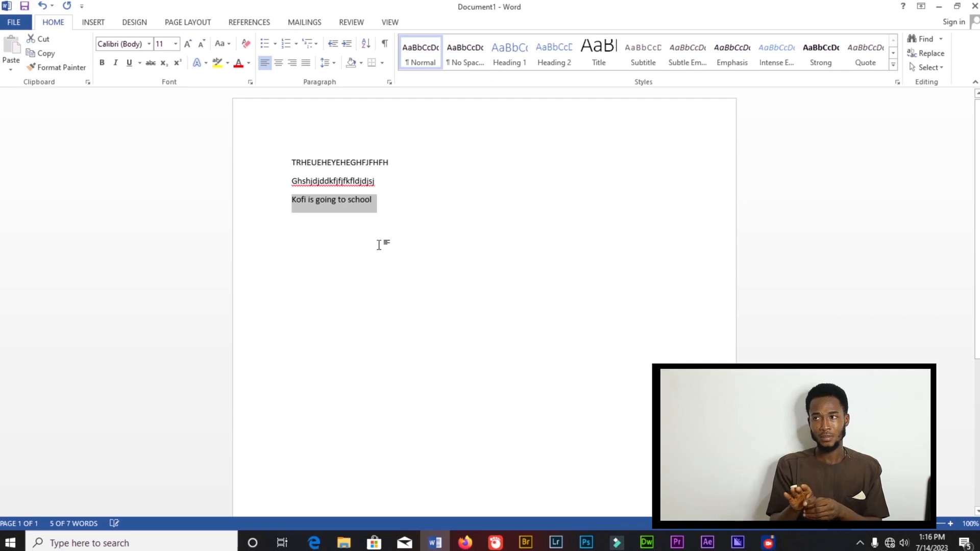
pyautogui.click(391, 220)
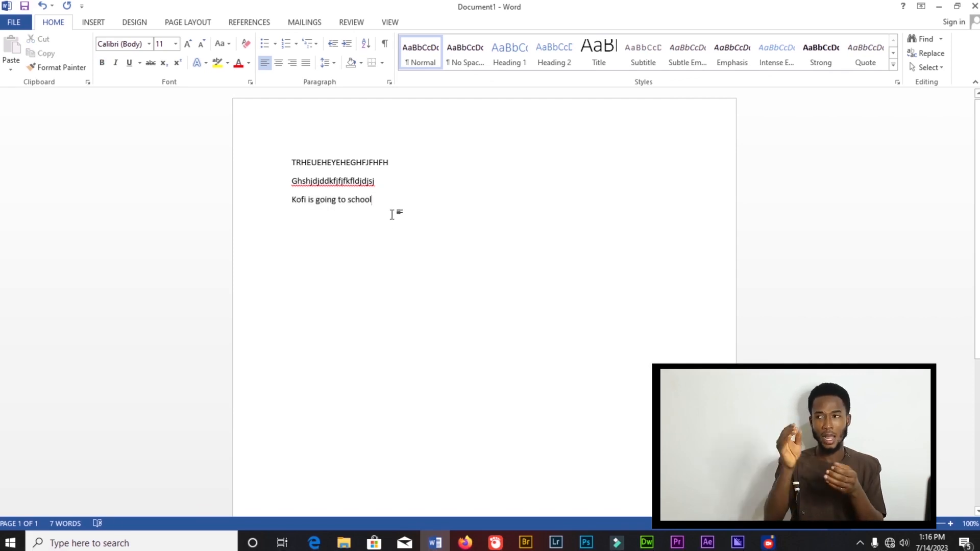
# - Italicize the 'Kofi is going to school' line
pyautogui.moveTo(356, 201); pyautogui.dragTo(286, 200)
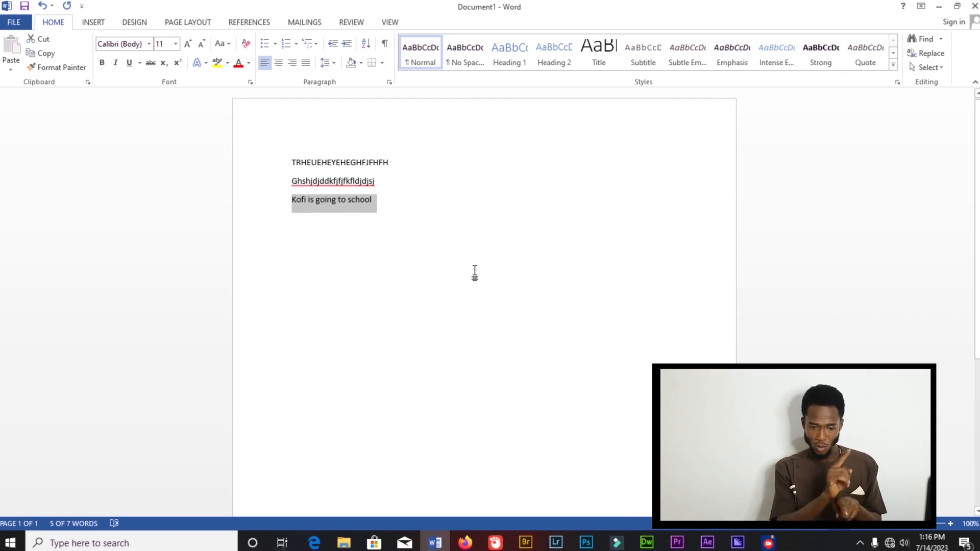
pyautogui.hotkey('ctrl', 'i')
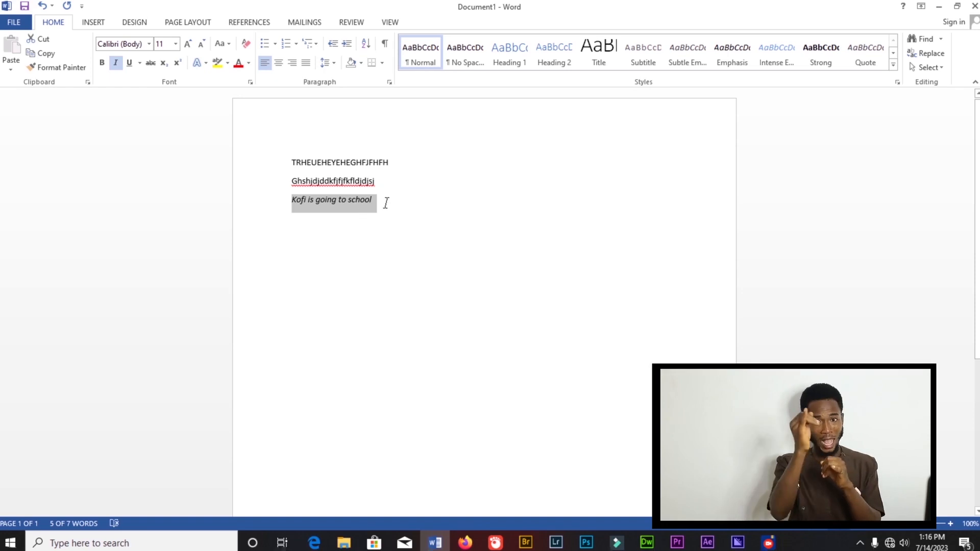
pyautogui.click(130, 62)
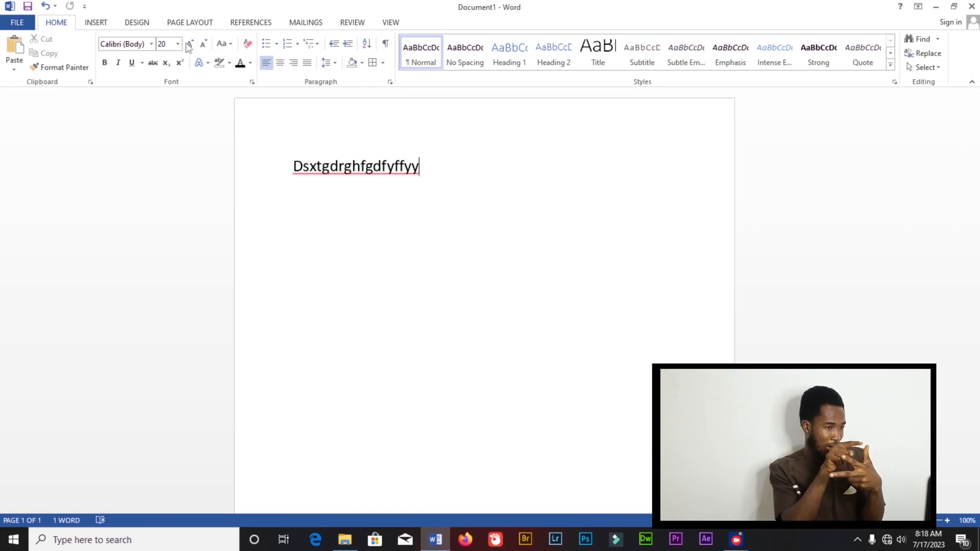
# - Select the sample line in the new document and grow its font size to 26
pyautogui.moveTo(429, 162); pyautogui.dragTo(286, 156)
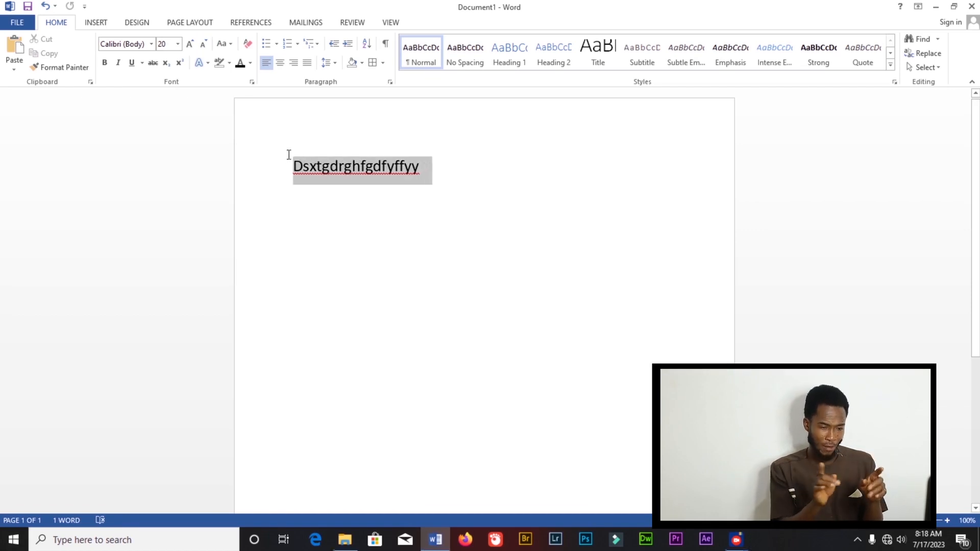
pyautogui.click(189, 44)
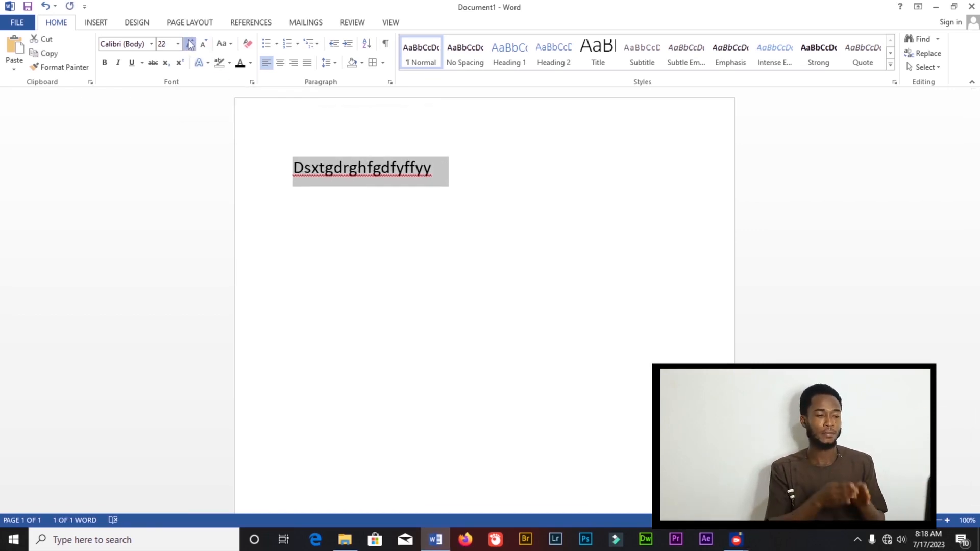
pyautogui.click(190, 44)
pyautogui.click(190, 44)
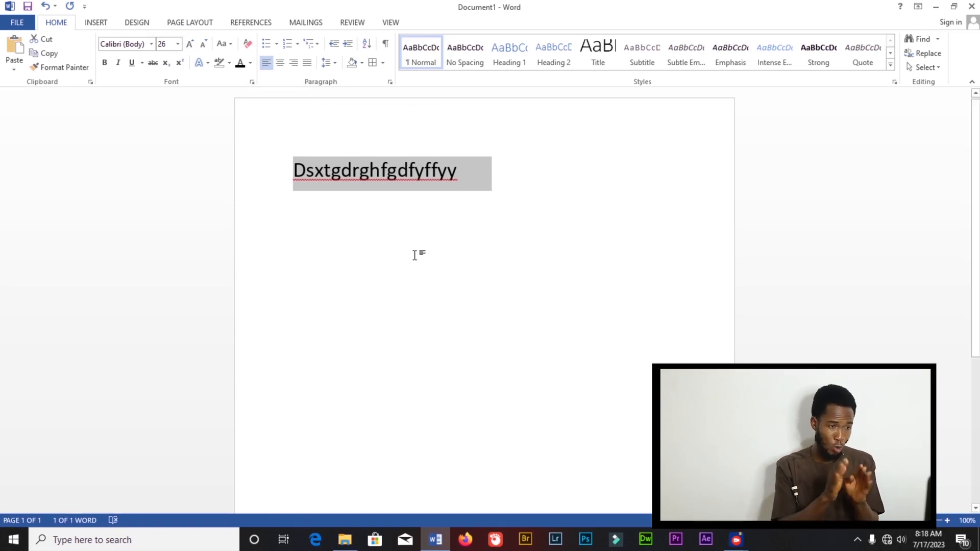
# - Shrink the selected line's font size to 18
pyautogui.click(202, 46)
pyautogui.click(202, 44)
pyautogui.click(202, 45)
pyautogui.click(202, 45)
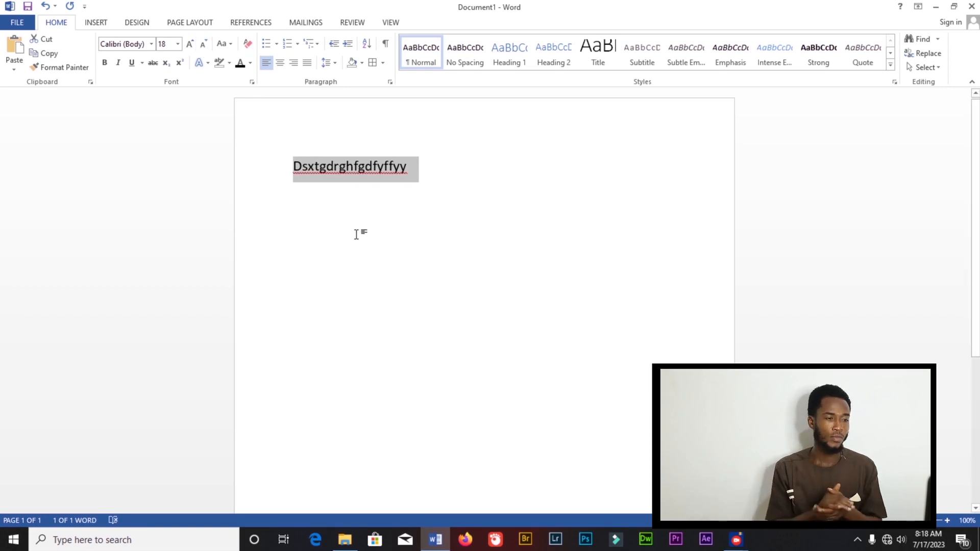
# - Set the selected line's font size to 24, then open and close the font size list
pyautogui.click(170, 43)
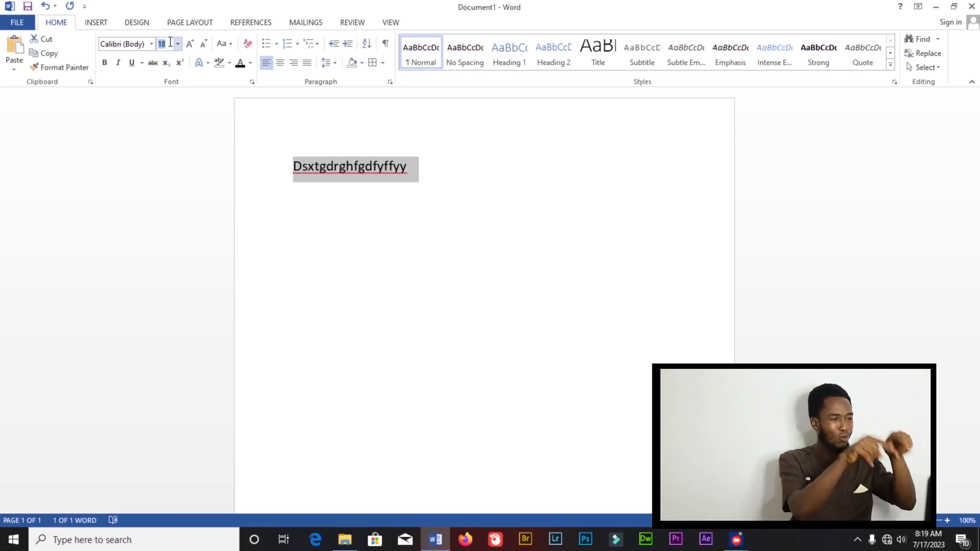
pyautogui.press('Return')
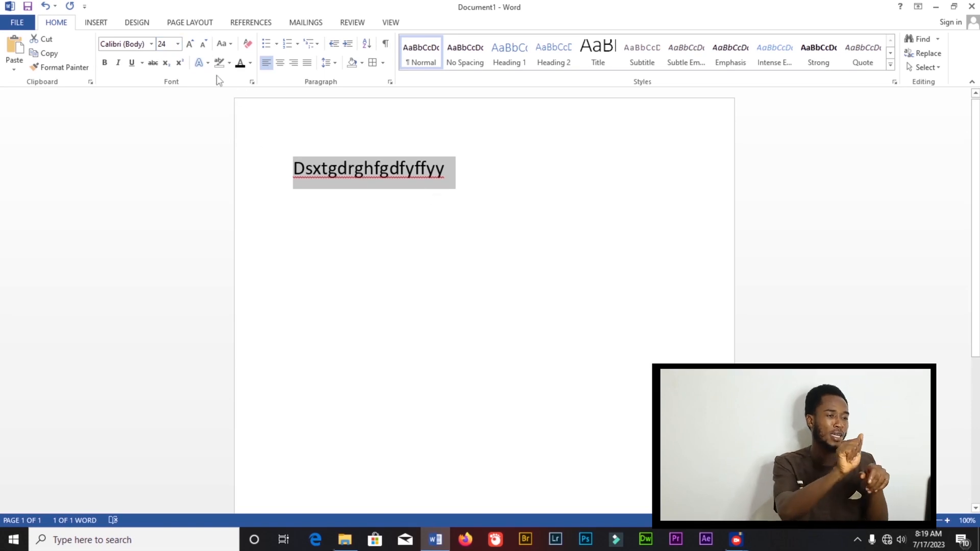
pyautogui.click(177, 44)
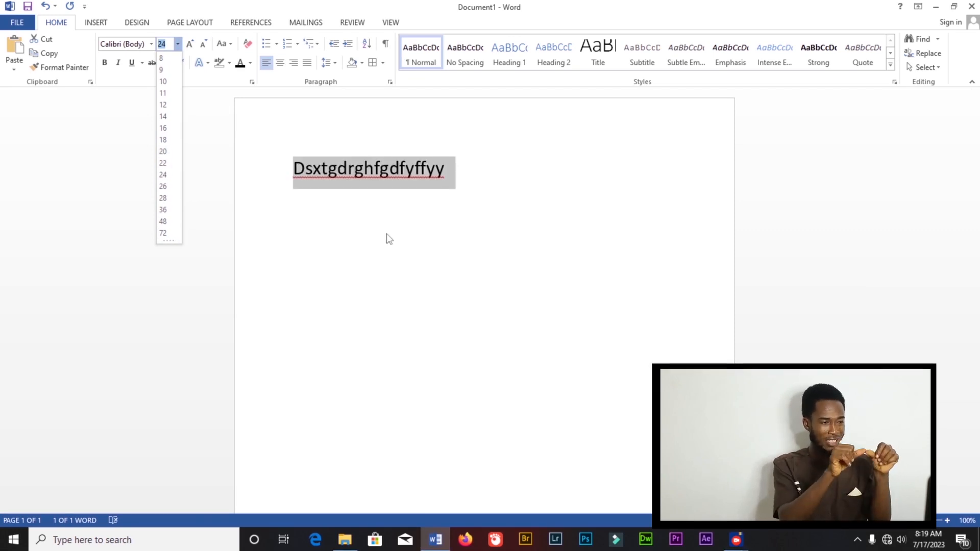
pyautogui.press('Escape')
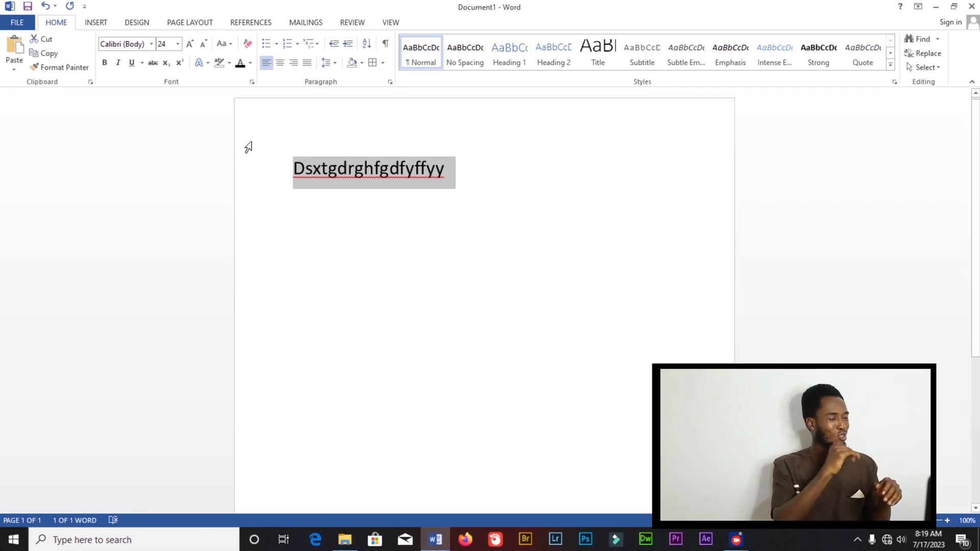
# - Grow the font size to 36 and shrink it back to 24
pyautogui.click(190, 44)
pyautogui.click(189, 44)
pyautogui.click(189, 44)
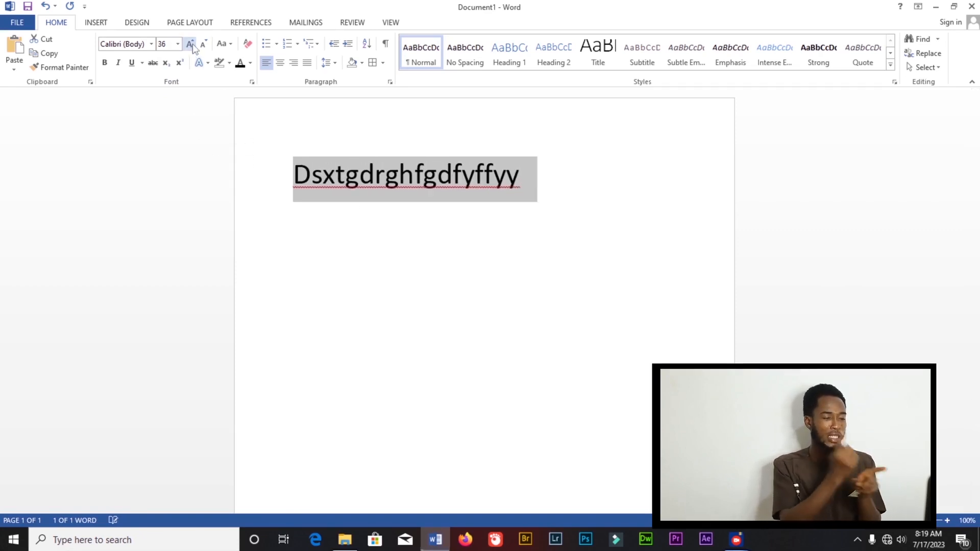
pyautogui.click(203, 44)
pyautogui.click(203, 44)
pyautogui.click(203, 44)
pyautogui.click(190, 44)
pyautogui.click(203, 44)
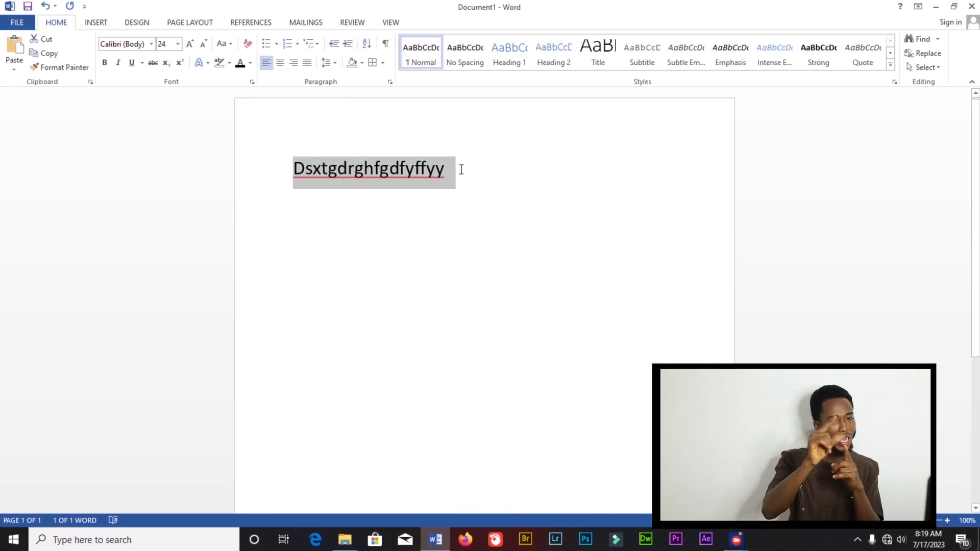
# - Type 'Ama is a boy' on a new line, inserting the missing space before 'boy'
pyautogui.click(437, 214)
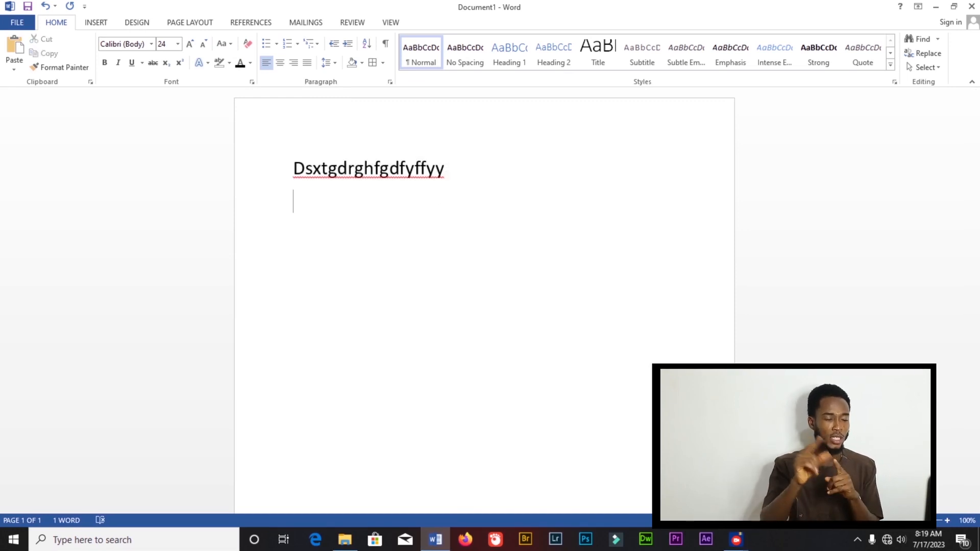
pyautogui.write('ama is a')
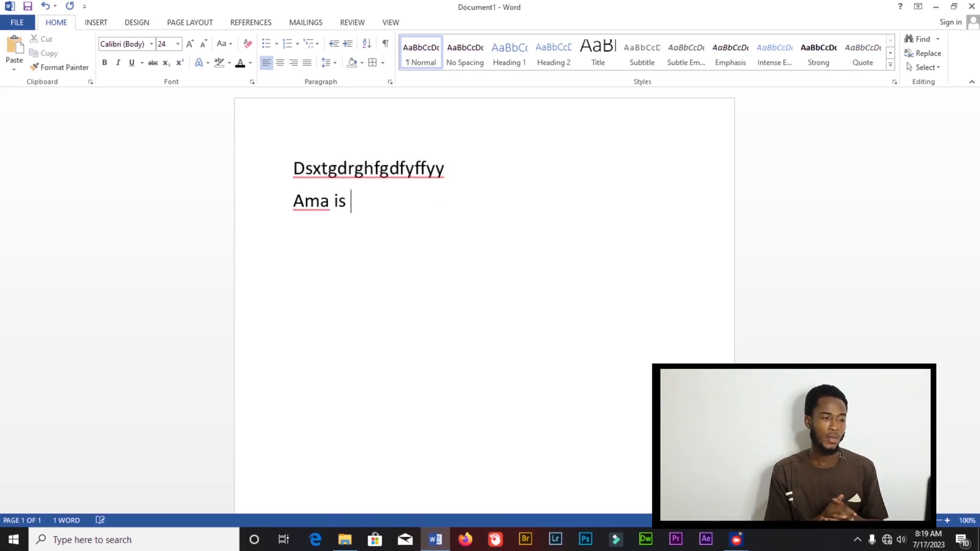
pyautogui.write('boy')
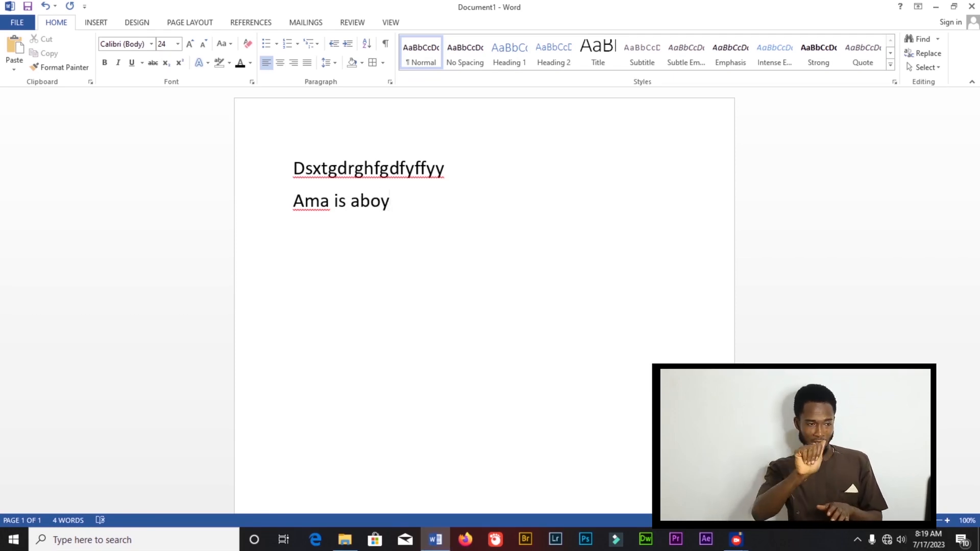
pyautogui.click(358, 200)
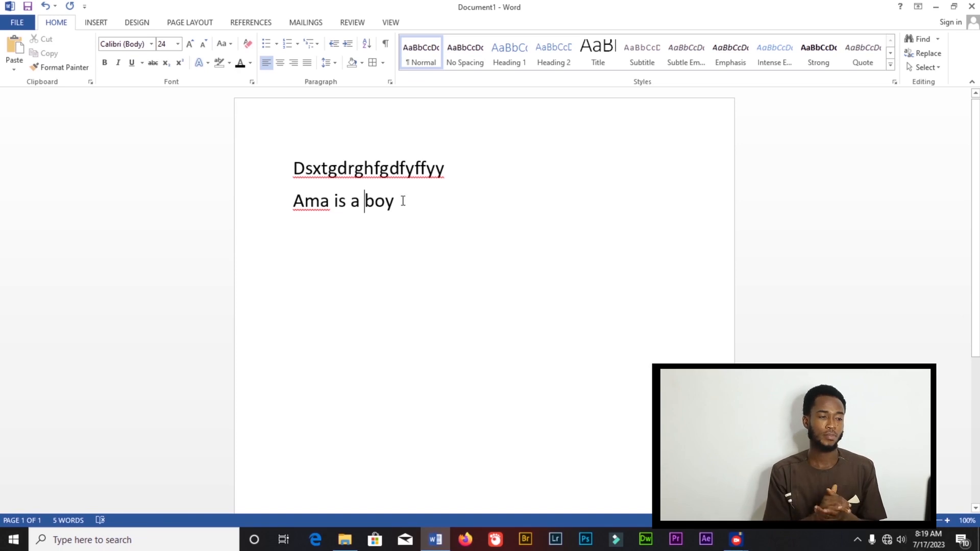
# - Change the 'Ama is a boy' line to UPPERCASE
pyautogui.moveTo(406, 203); pyautogui.dragTo(252, 203)
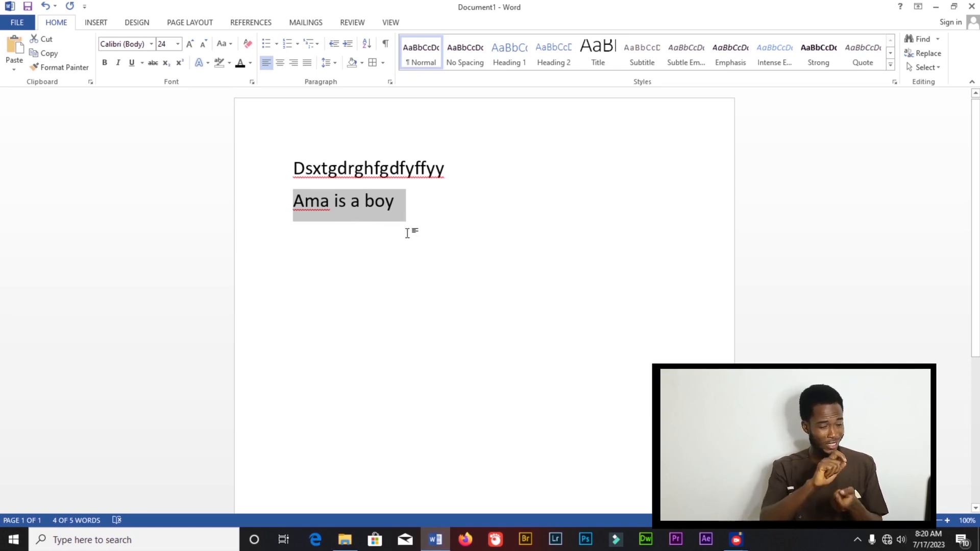
pyautogui.click(224, 43)
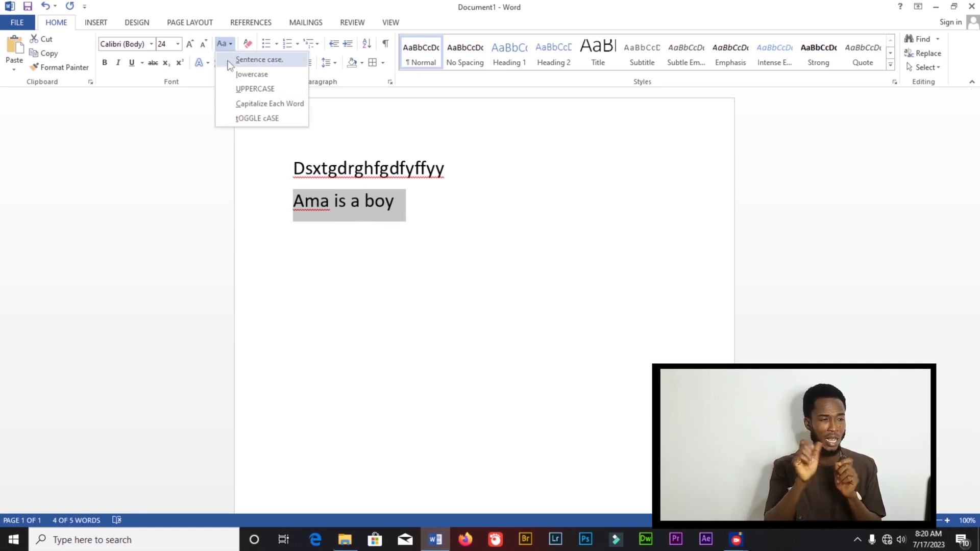
pyautogui.click(242, 89)
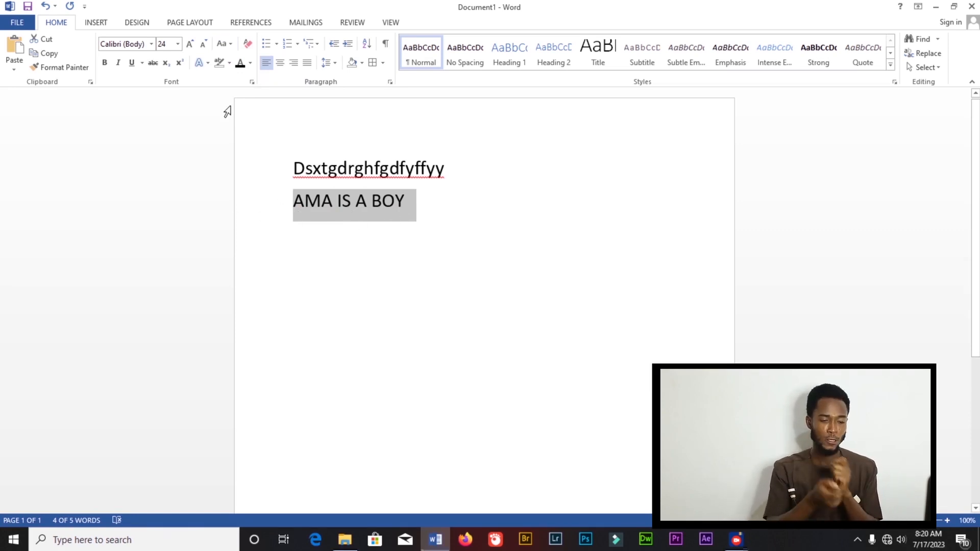
# - Change the 'AMA IS A BOY' line to lowercase
pyautogui.click(230, 44)
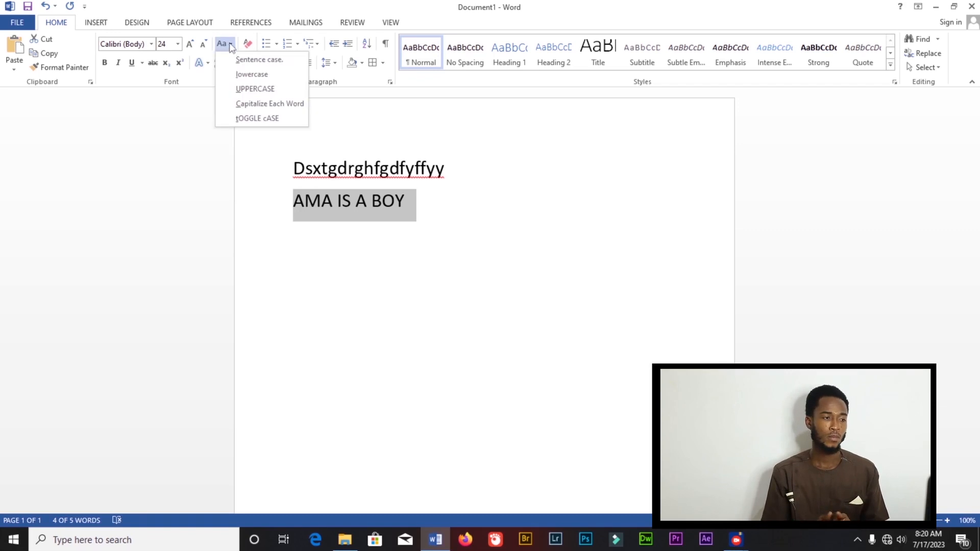
pyautogui.click(250, 76)
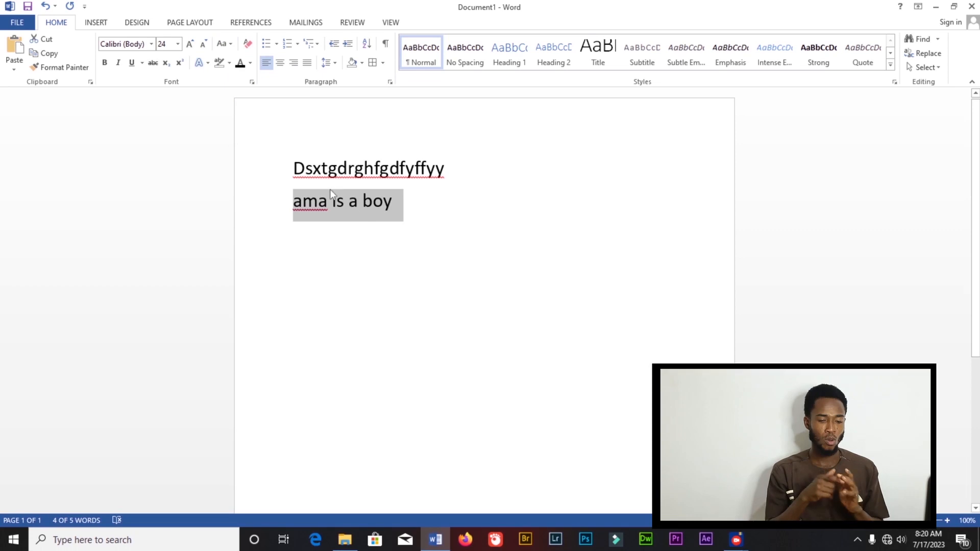
# - Change the 'ama is a boy' line to Capitalize Each Word
pyautogui.click(231, 44)
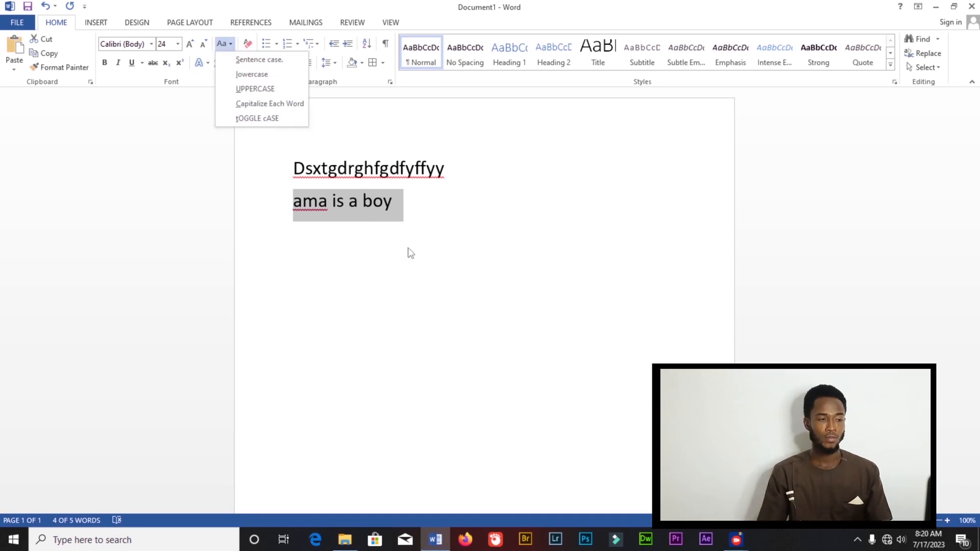
pyautogui.click(268, 104)
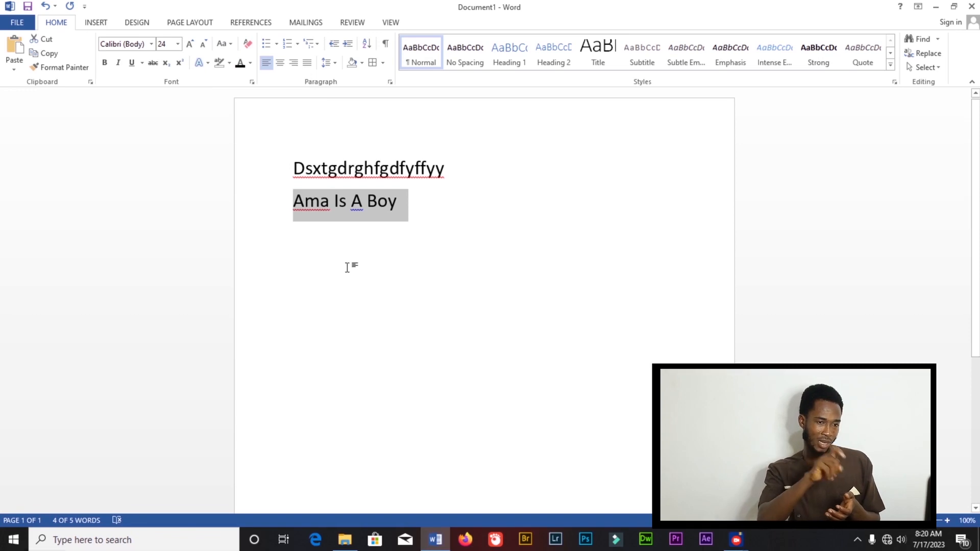
pyautogui.click(306, 202)
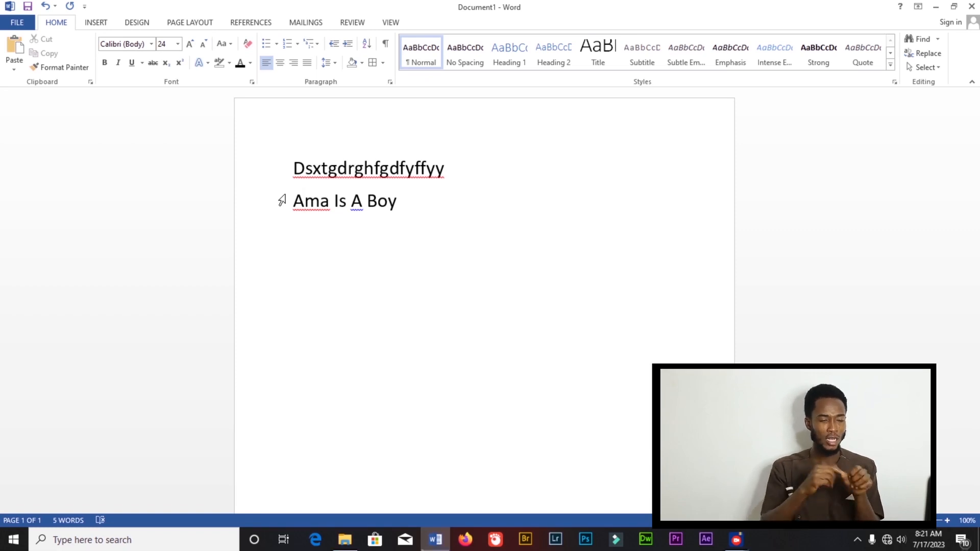
# - Select the whole 'Ama Is A Boy' line and make it bold
pyautogui.click(231, 45)
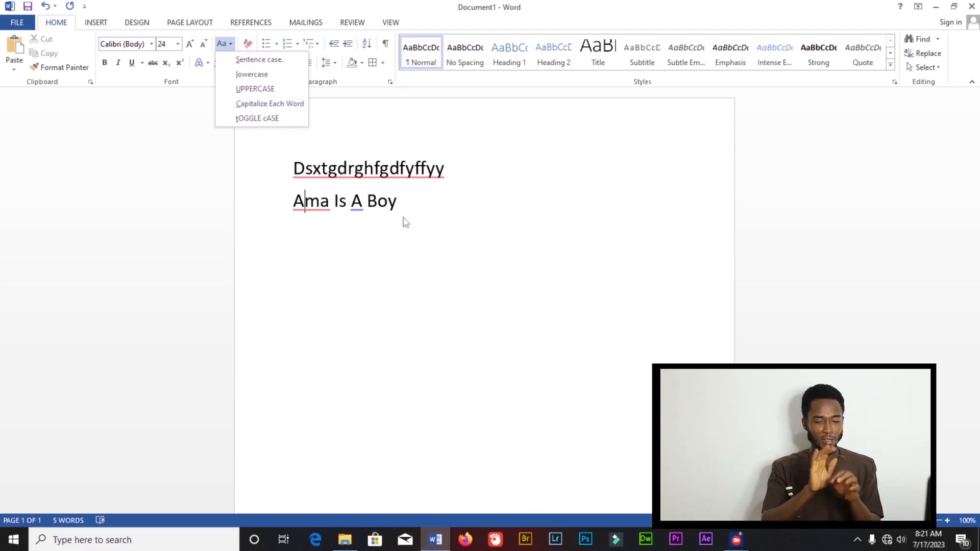
pyautogui.click(431, 190)
pyautogui.tripleClick(419, 212)
pyautogui.hotkey('ctrl', 'b')
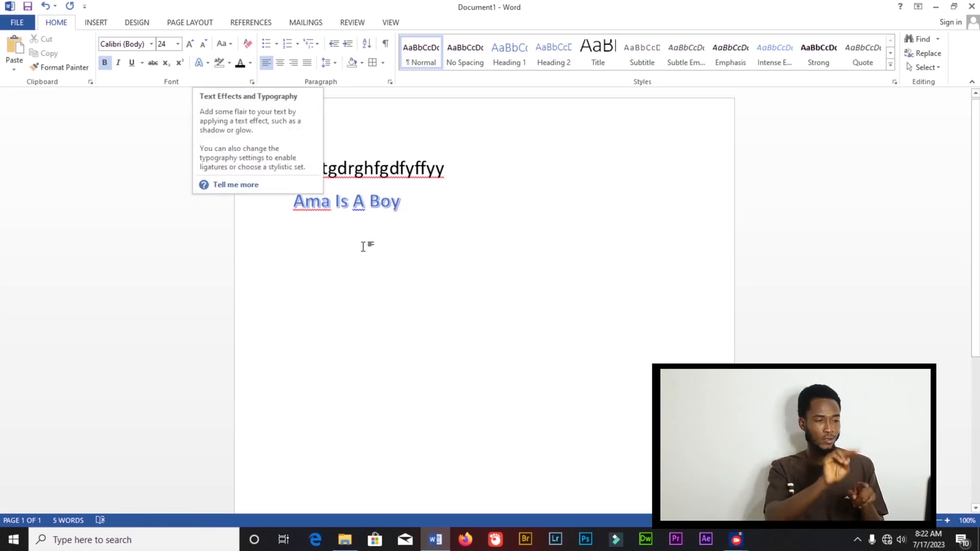
# - Apply the dark outlined text effect from the Text Effects gallery to the 'Ama Is A Boy' line
pyautogui.moveTo(423, 207); pyautogui.dragTo(293, 201)
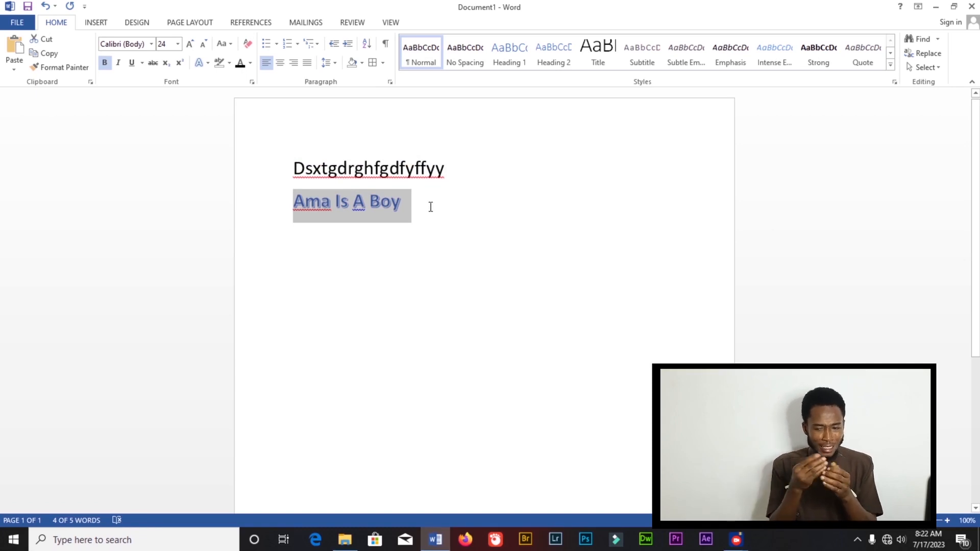
pyautogui.click(204, 62)
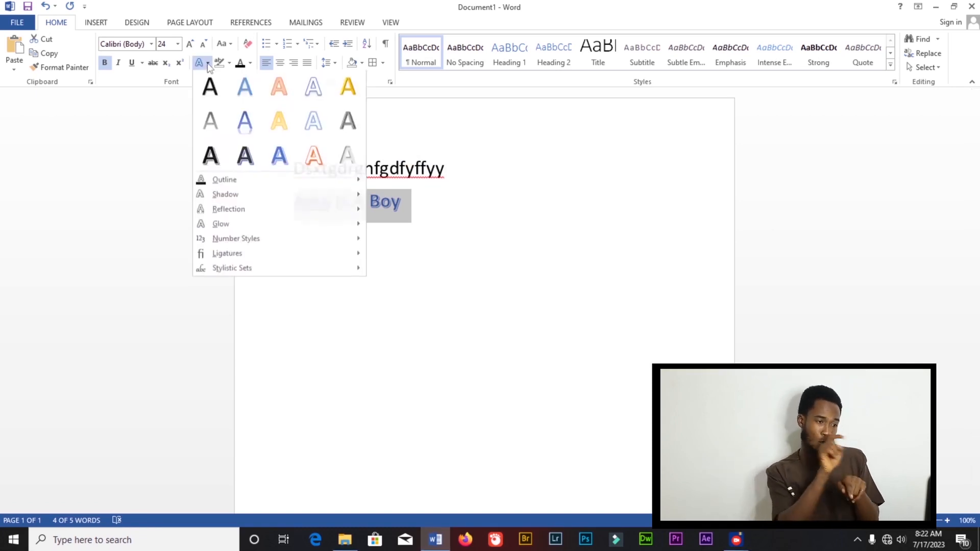
pyautogui.click(245, 162)
pyautogui.click(401, 213)
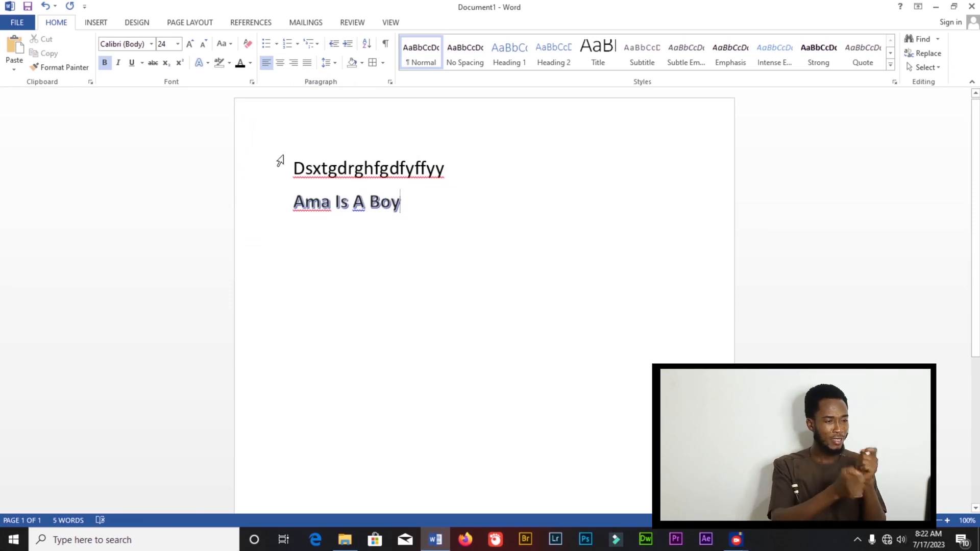
# - Open the text effects gallery again, then clear all formatting from the 'Ama Is A Boy' line
pyautogui.click(204, 62)
pyautogui.click(278, 103)
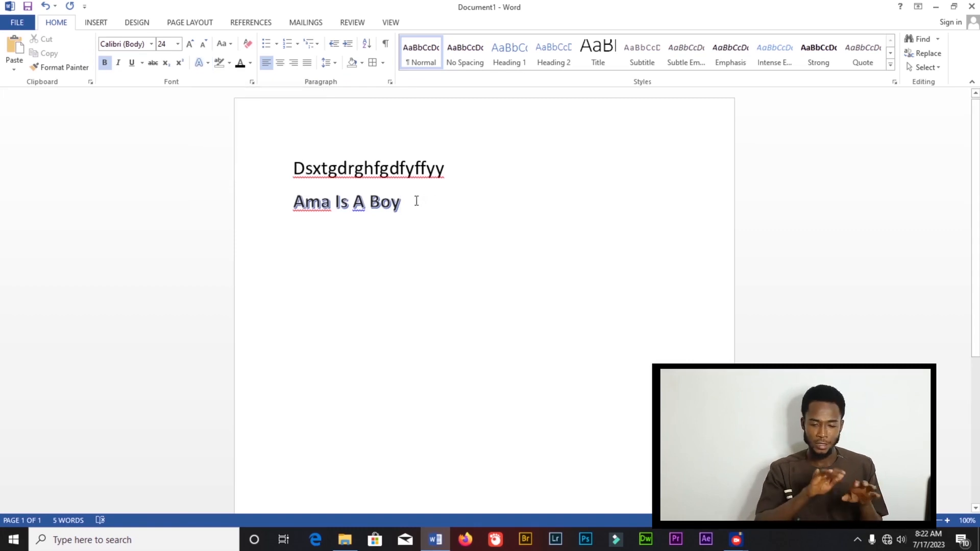
pyautogui.click(246, 47)
# - Clear all formatting from the 'Dsxtgdrghfgdfyffyy' line
pyautogui.moveTo(452, 169); pyautogui.dragTo(261, 162)
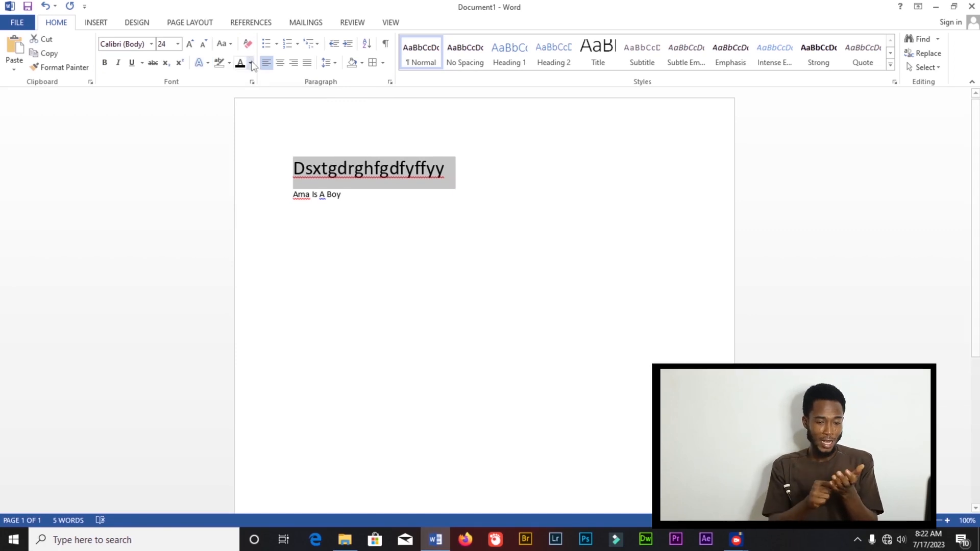
pyautogui.click(247, 45)
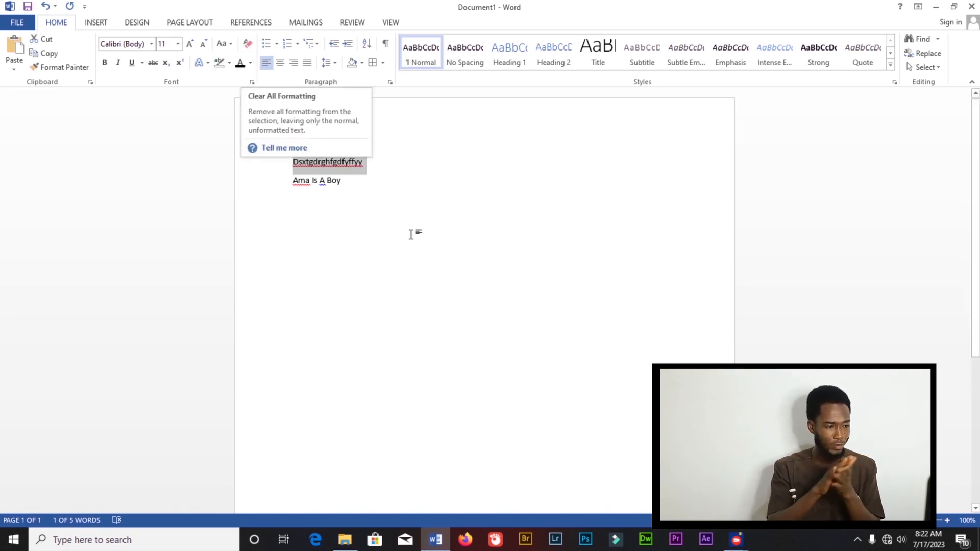
# - Bold and underline the 'Ama Is A Boy' line, then clear its formatting again
pyautogui.moveTo(293, 181); pyautogui.dragTo(392, 184)
pyautogui.click(105, 63)
pyautogui.click(132, 62)
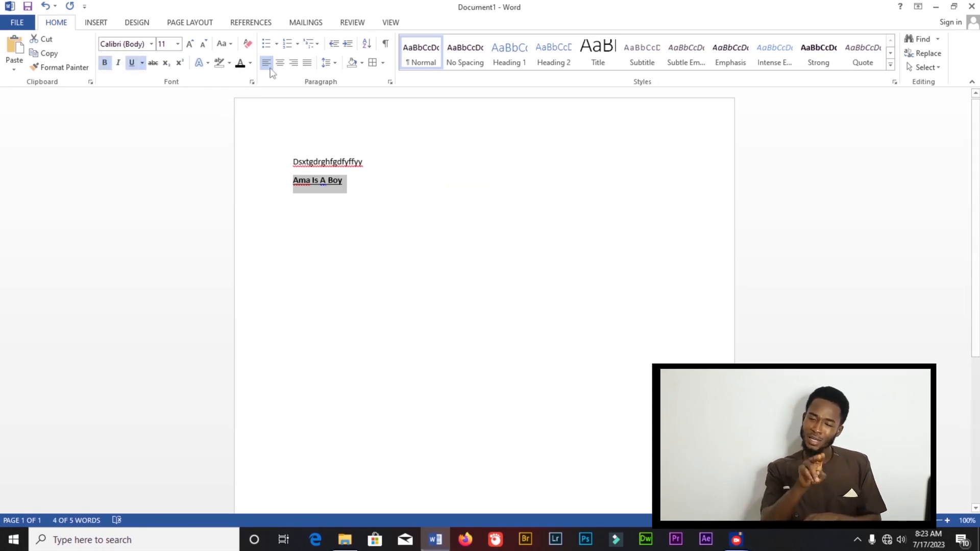
pyautogui.click(248, 44)
pyautogui.click(404, 194)
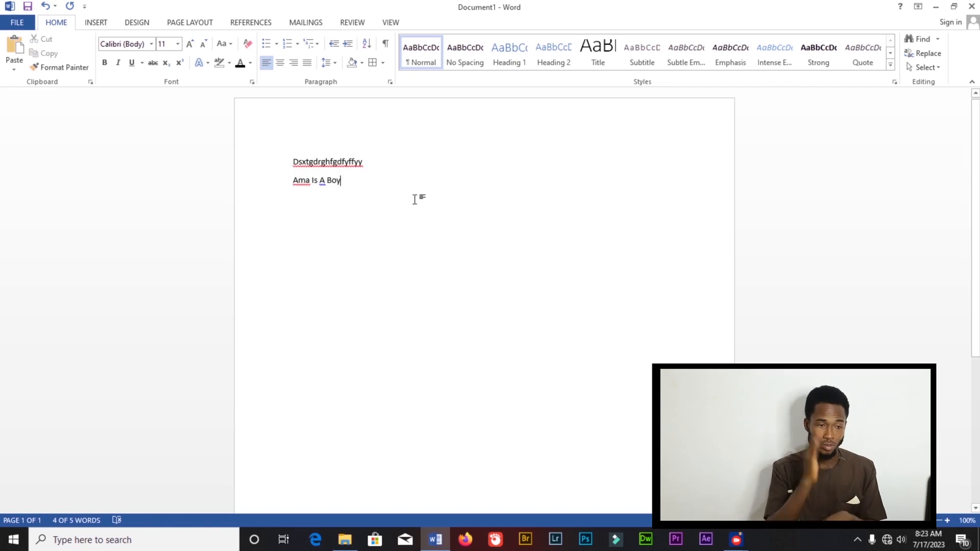
# - Select and delete all text in the document
pyautogui.hotkey('ctrl', 'a')
pyautogui.press('BackSpace')
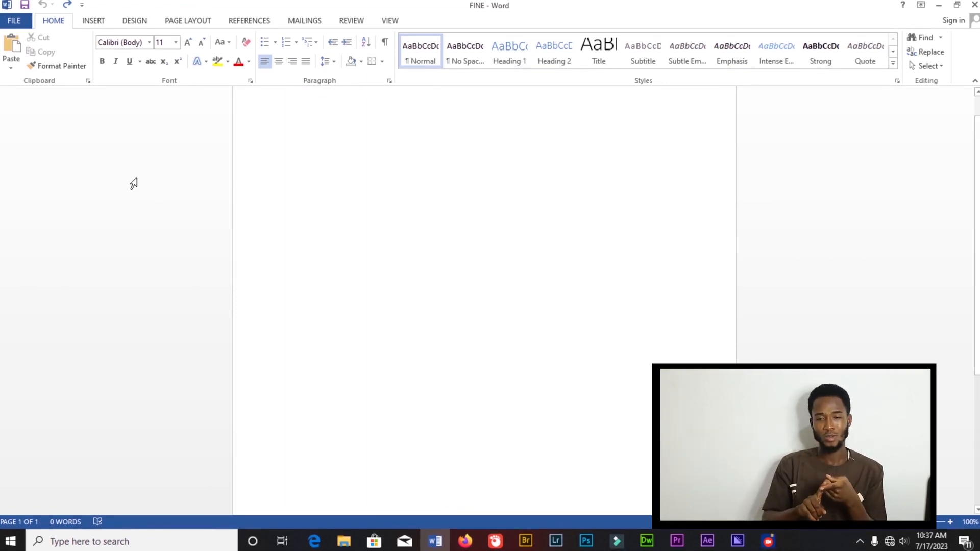
# - Insert the picture 'kessben-tv-5605' from the Pictures folder into the blank document
pyautogui.click(103, 23)
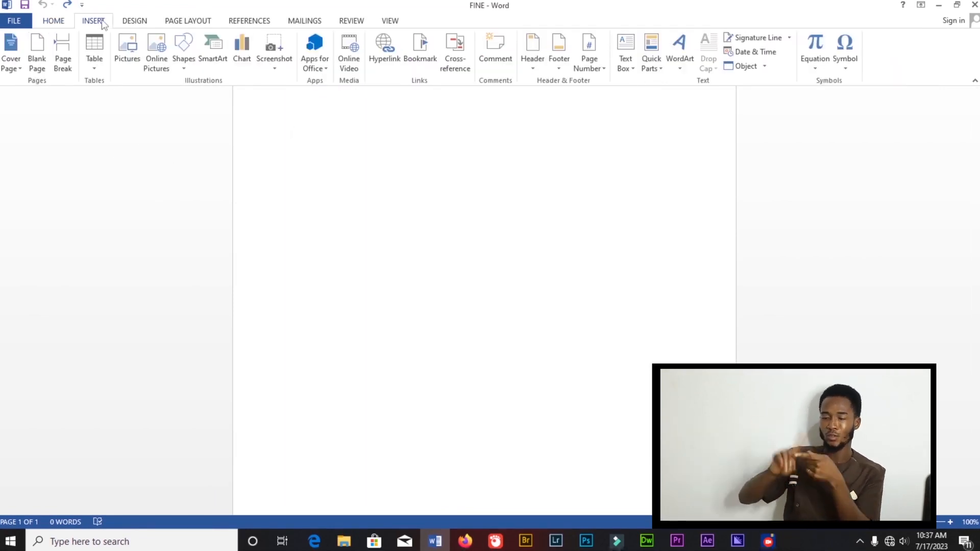
pyautogui.click(129, 59)
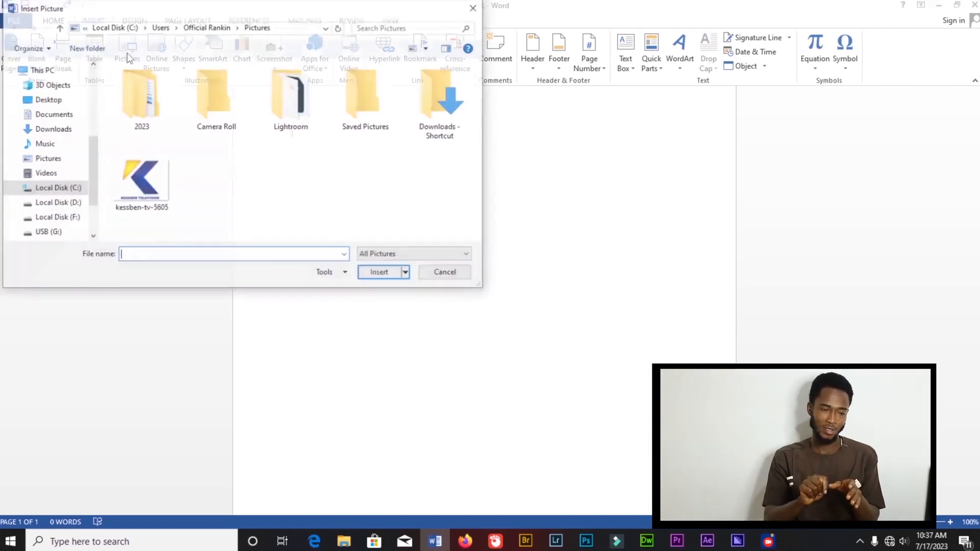
pyautogui.click(146, 190)
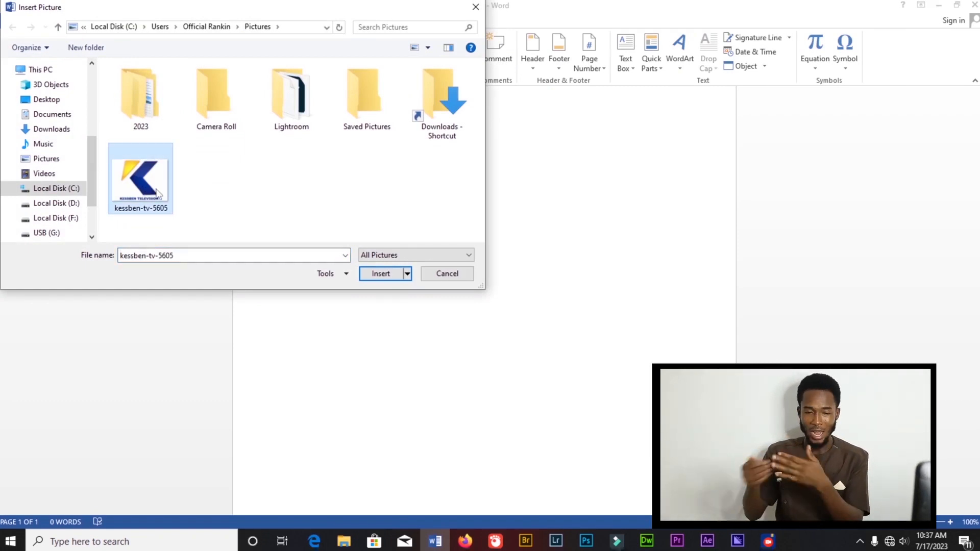
pyautogui.click(382, 274)
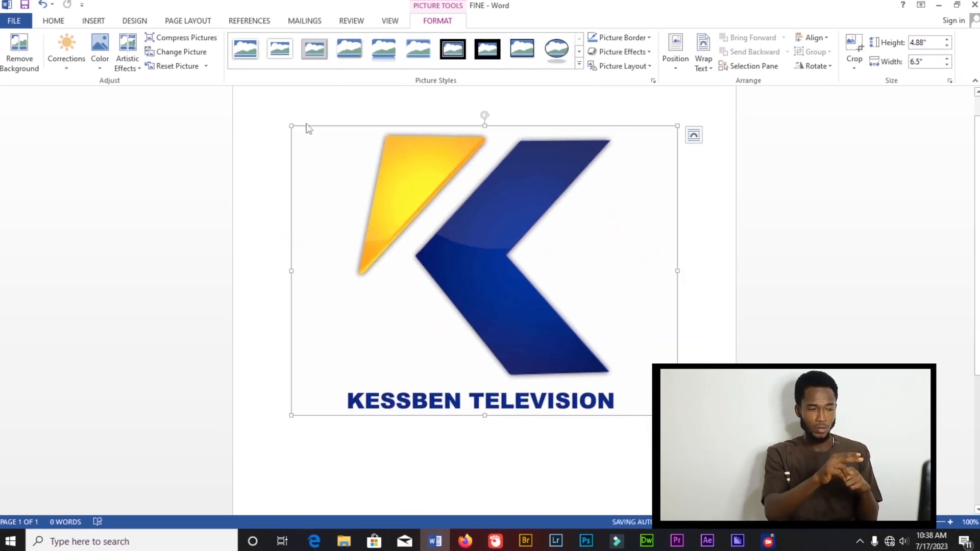
# - Review the picture color options and apply the Brightness: 0% Contrast: 0% (Normal) correction
pyautogui.click(100, 70)
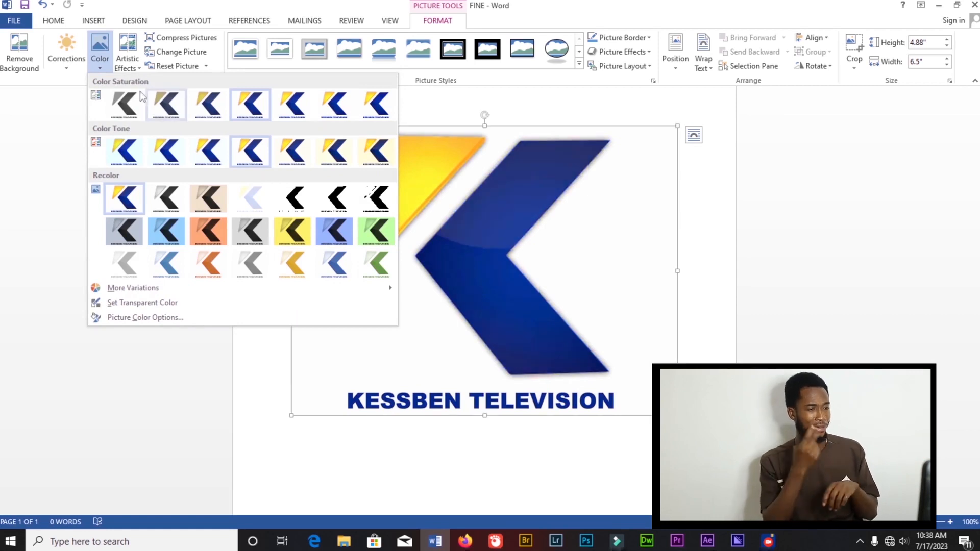
pyautogui.click(66, 60)
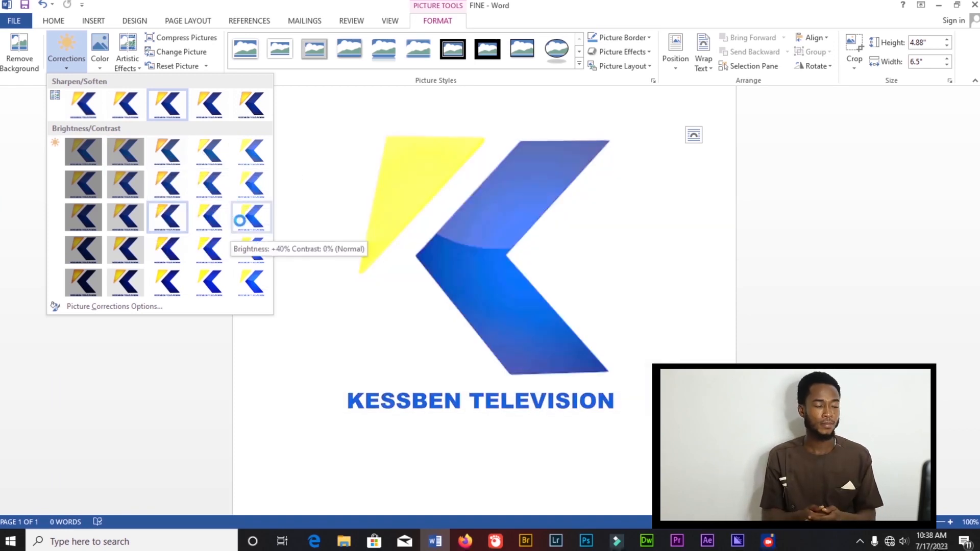
pyautogui.click(152, 217)
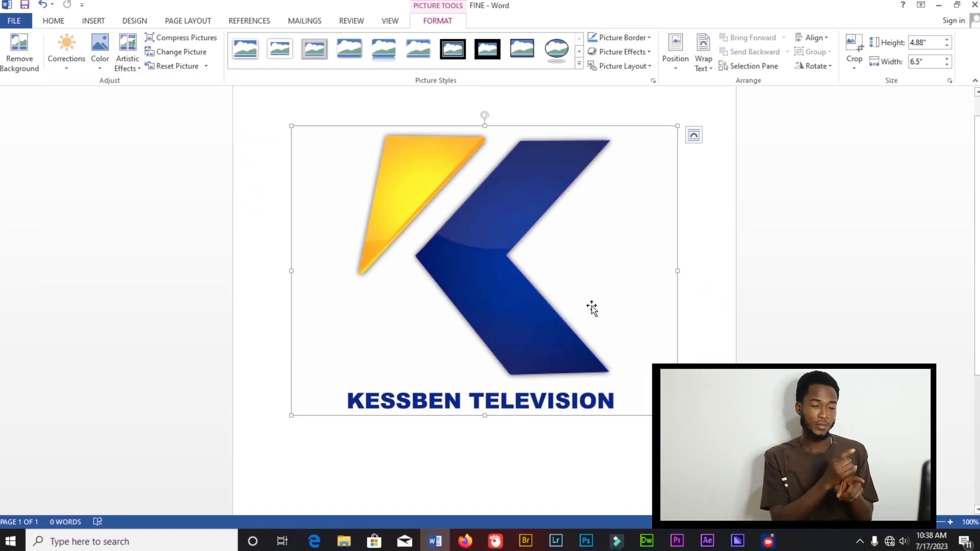
# - Open the Format Picture pane for the logo picture and expand, then collapse, the Shadow section
pyautogui.rightClick(368, 154)
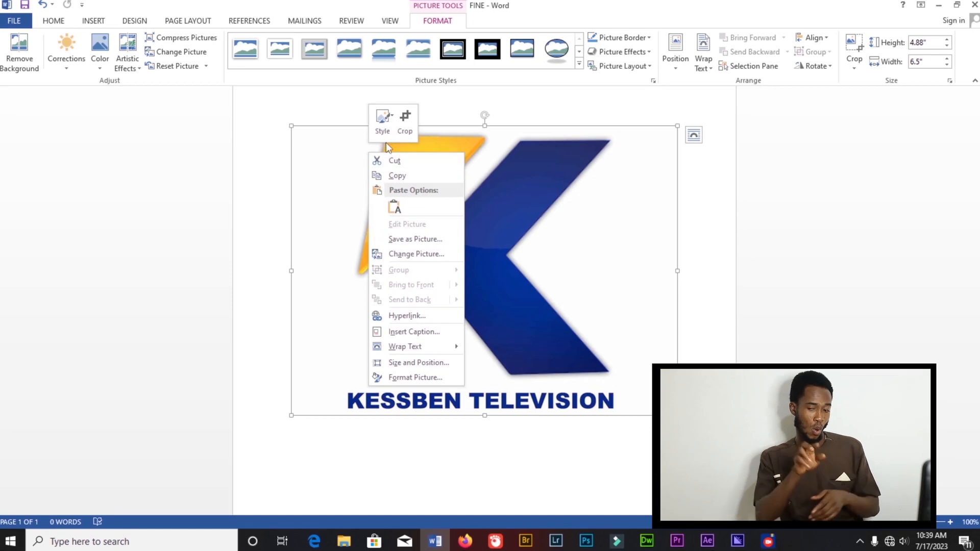
pyautogui.click(414, 381)
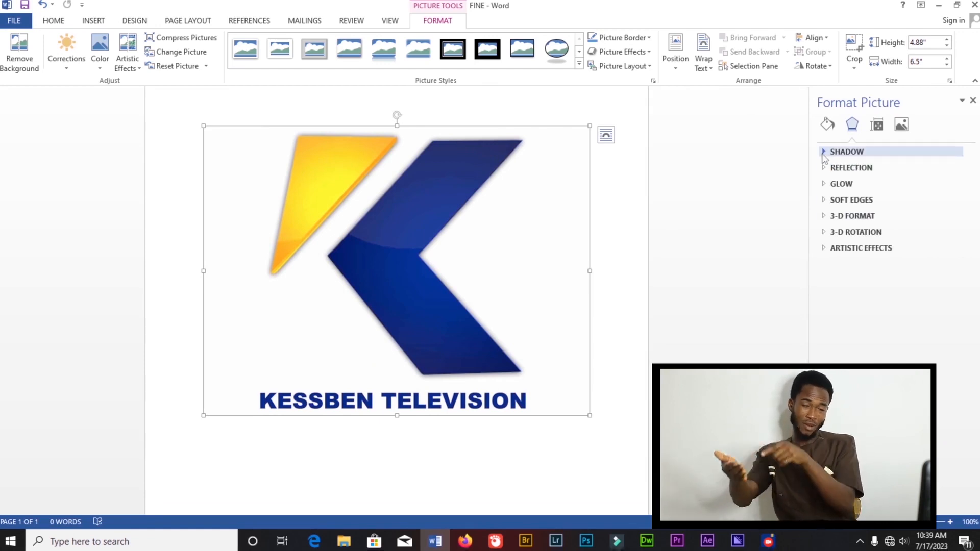
pyautogui.click(823, 153)
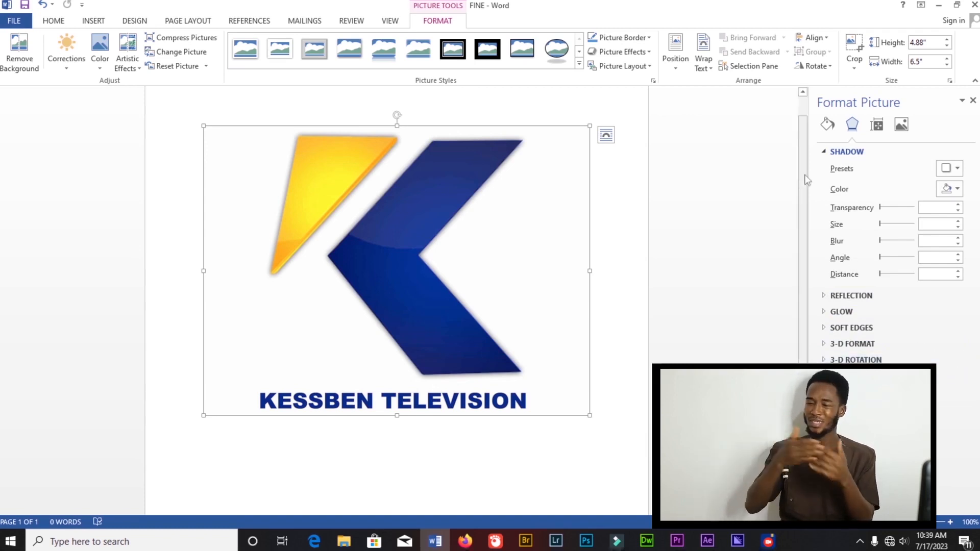
pyautogui.click(845, 152)
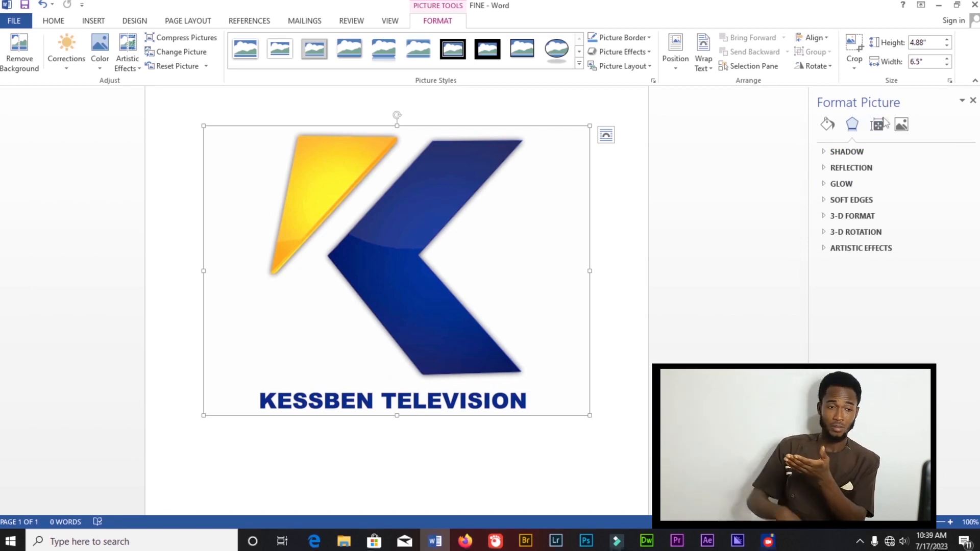
# - Expand each effects section of the Format Picture pane, from Artistic Effects up to Shadow
pyautogui.click(825, 248)
pyautogui.click(823, 233)
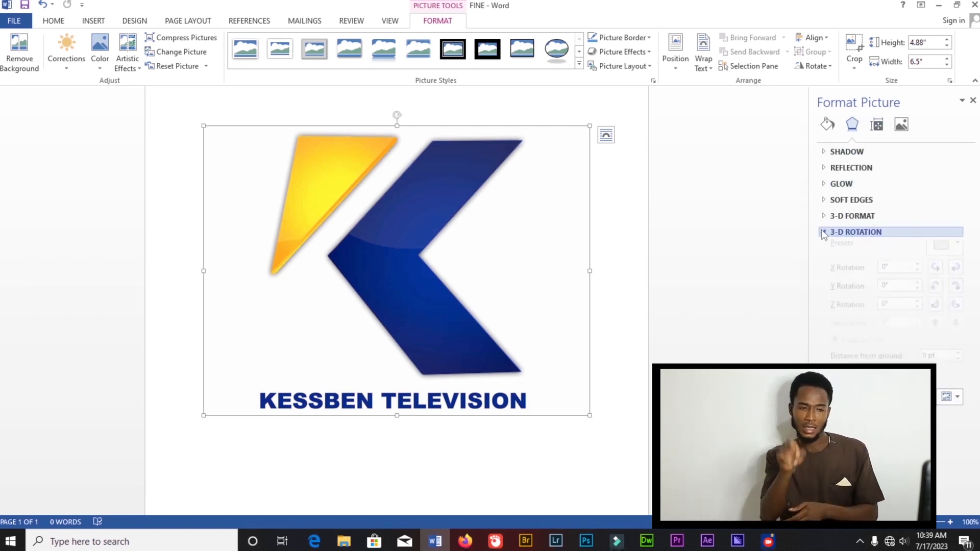
pyautogui.click(824, 216)
pyautogui.click(825, 200)
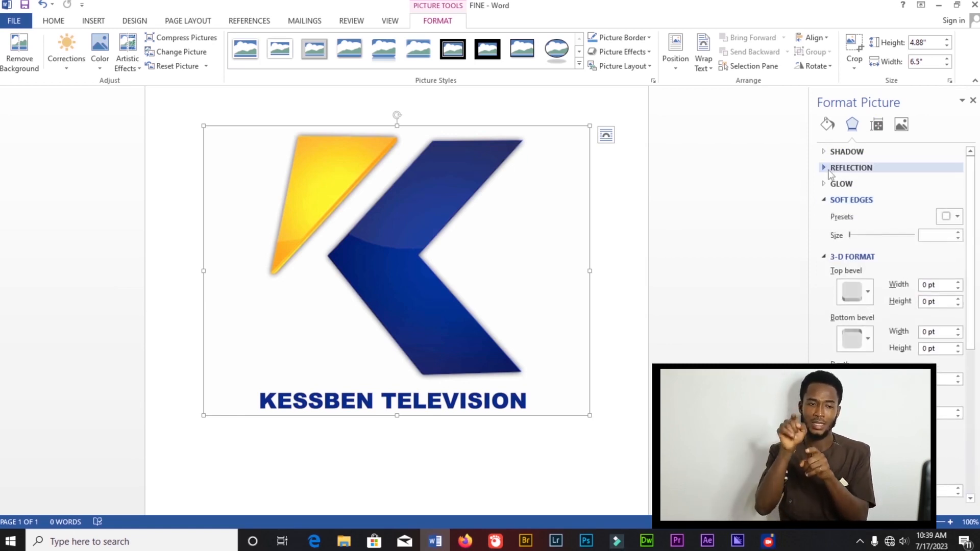
pyautogui.click(825, 183)
pyautogui.click(825, 167)
pyautogui.click(824, 152)
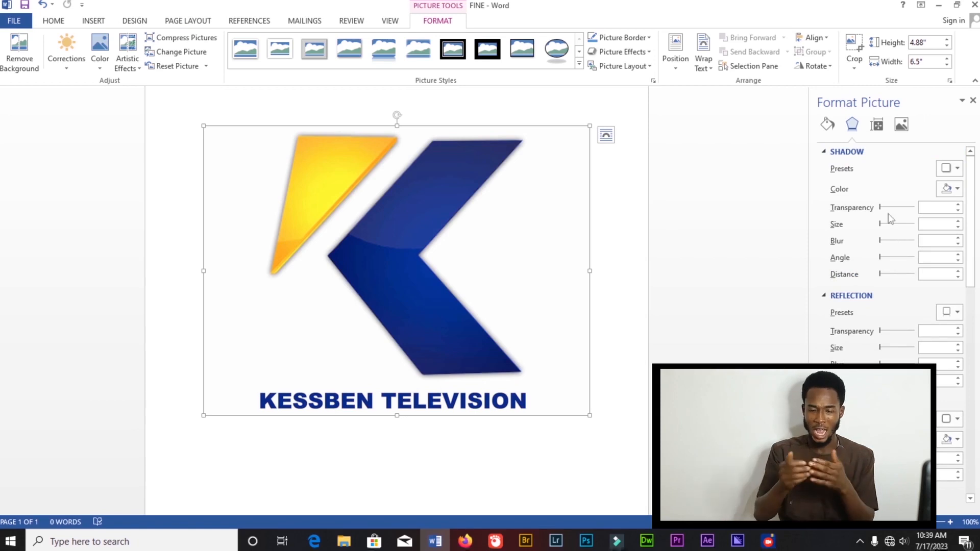
# - Add a shadow to the picture with 70% transparency, 83% size, 37 pt blur, 111° angle and 7 pt distance
pyautogui.moveTo(881, 209); pyautogui.dragTo(904, 215)
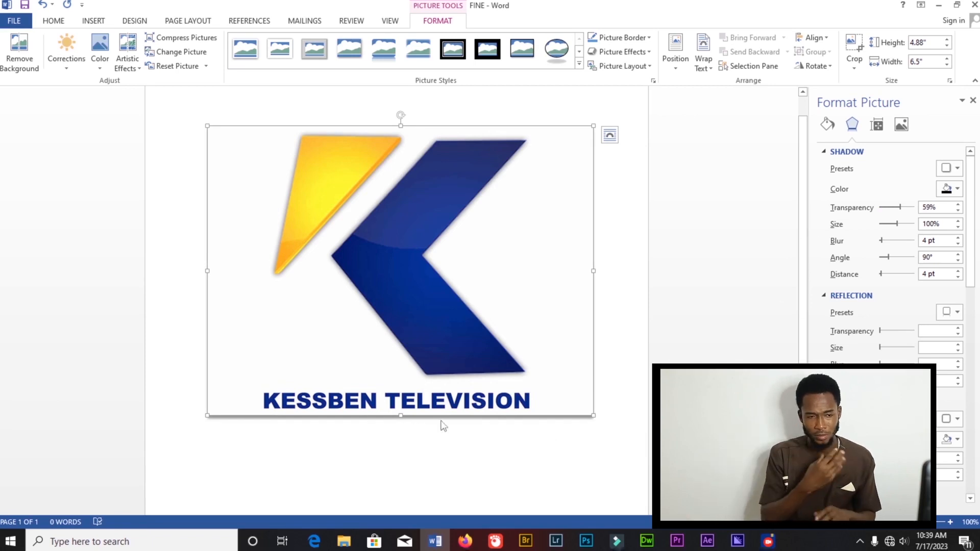
pyautogui.moveTo(900, 208)
pyautogui.mouseDown()
pyautogui.moveTo(883, 209)
pyautogui.moveTo(915, 210)
pyautogui.moveTo(904, 216)
pyautogui.moveTo(912, 221)
pyautogui.moveTo(892, 225)
pyautogui.moveTo(899, 244)
pyautogui.moveTo(895, 223)
pyautogui.mouseUp()
pyautogui.moveTo(888, 259); pyautogui.dragTo(893, 273)
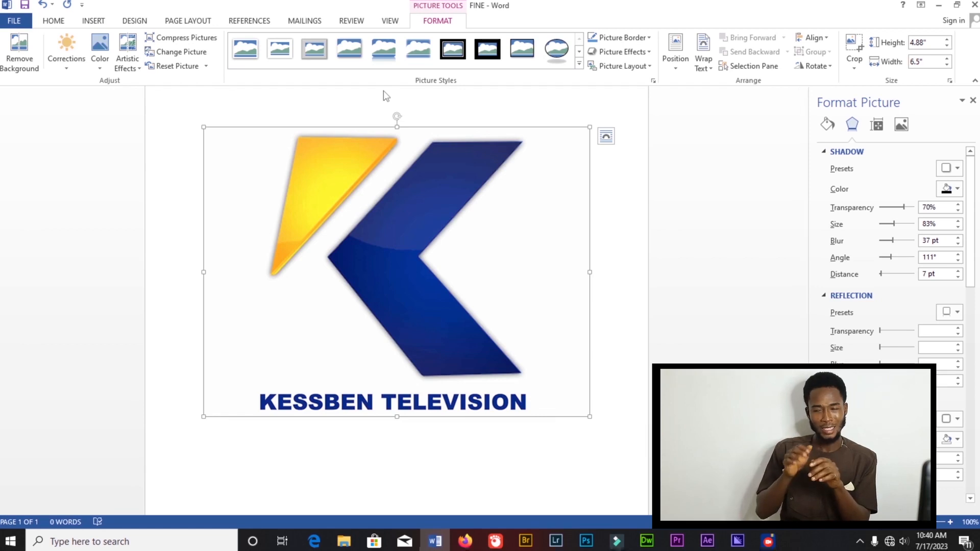
pyautogui.click(100, 51)
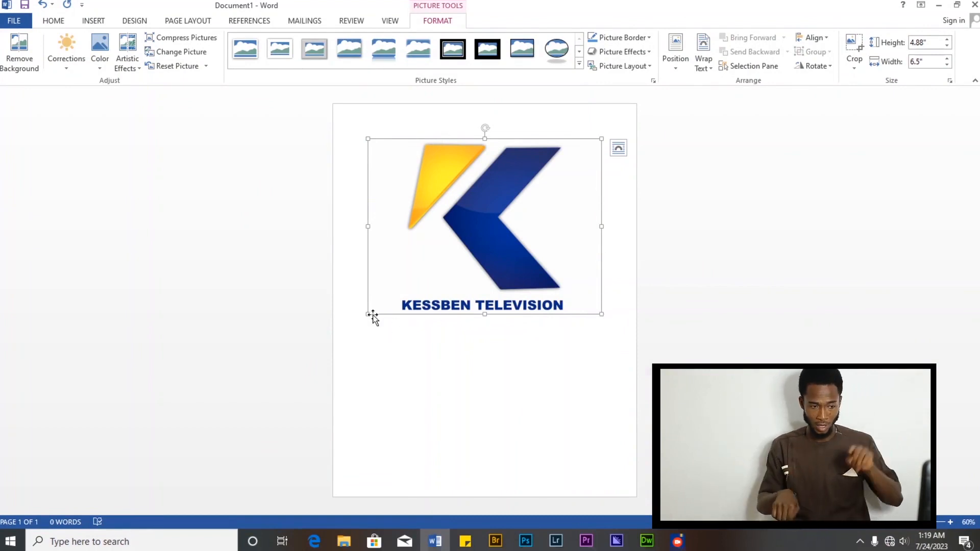
# - Resize the picture to about 5.13 by 6.84 inches and try rotating it slightly with its rotation handle
pyautogui.moveTo(371, 139)
pyautogui.mouseDown()
pyautogui.moveTo(407, 161)
pyautogui.moveTo(376, 129)
pyautogui.mouseUp()
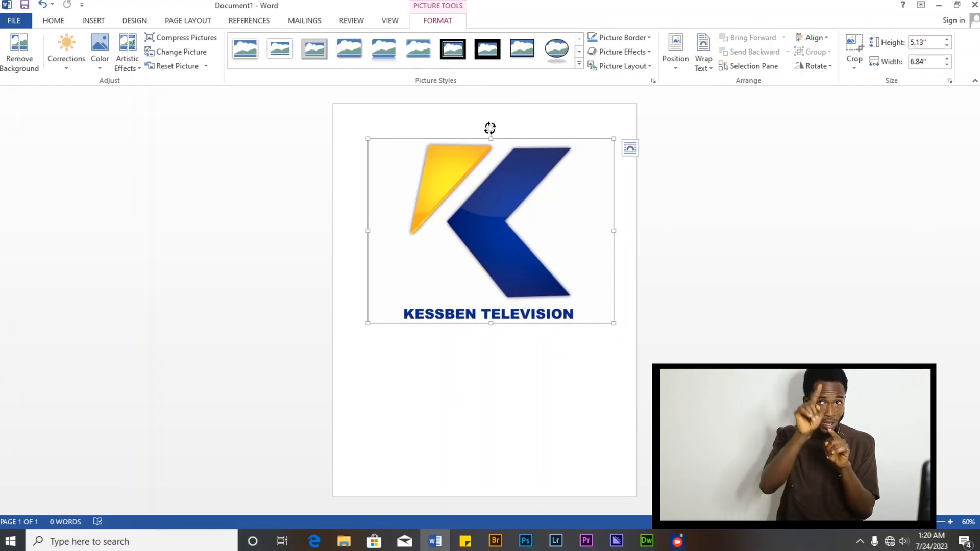
pyautogui.moveTo(485, 128)
pyautogui.mouseDown()
pyautogui.moveTo(451, 150)
pyautogui.moveTo(521, 142)
pyautogui.moveTo(479, 136)
pyautogui.moveTo(421, 164)
pyautogui.moveTo(492, 149)
pyautogui.moveTo(455, 138)
pyautogui.moveTo(436, 167)
pyautogui.moveTo(567, 155)
pyautogui.moveTo(477, 153)
pyautogui.moveTo(421, 200)
pyautogui.moveTo(490, 131)
pyautogui.mouseUp()
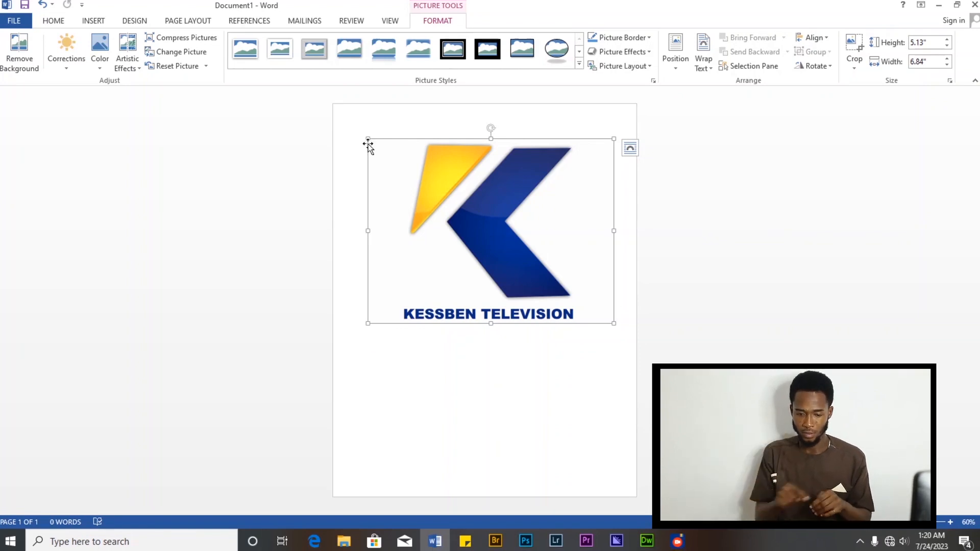
# - Resize the logo picture to about 5.06 by 5.83 inches, then delete it from the page
pyautogui.moveTo(613, 138); pyautogui.dragTo(593, 142)
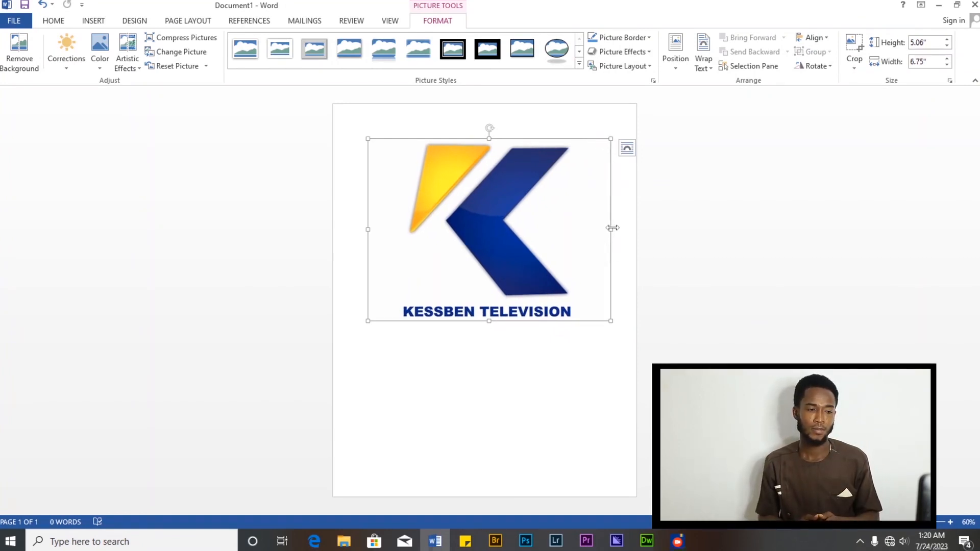
pyautogui.moveTo(608, 230)
pyautogui.mouseDown()
pyautogui.moveTo(573, 228)
pyautogui.moveTo(628, 223)
pyautogui.moveTo(596, 222)
pyautogui.mouseUp()
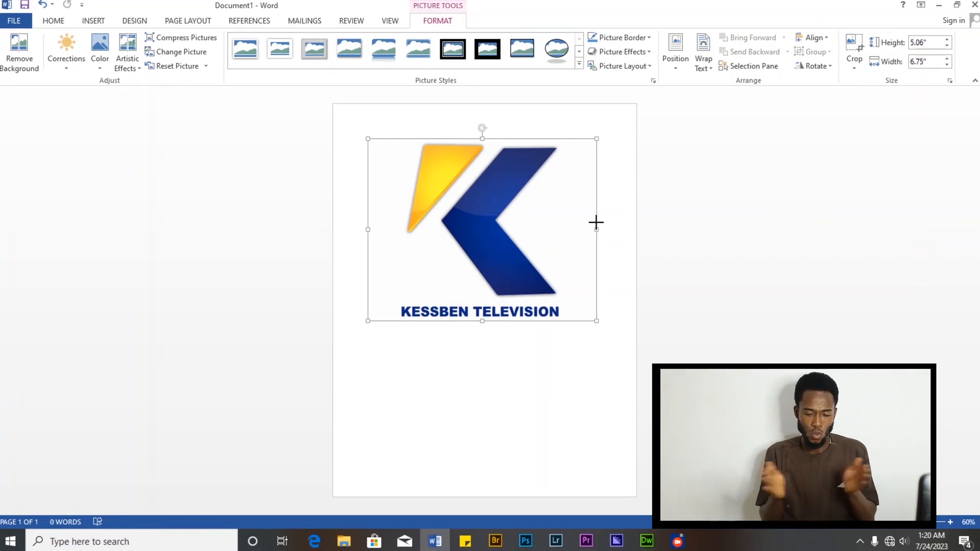
pyautogui.moveTo(600, 221); pyautogui.dragTo(577, 224)
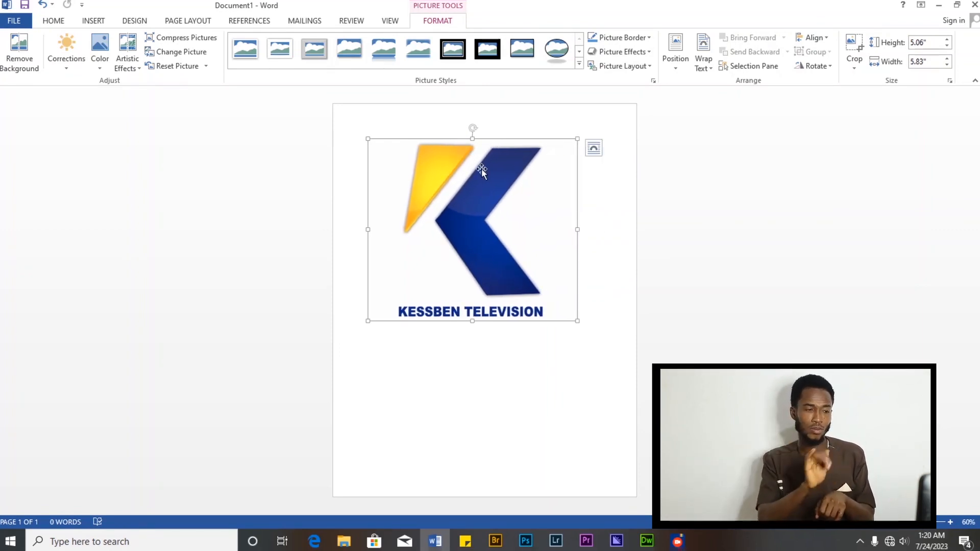
pyautogui.press('Delete')
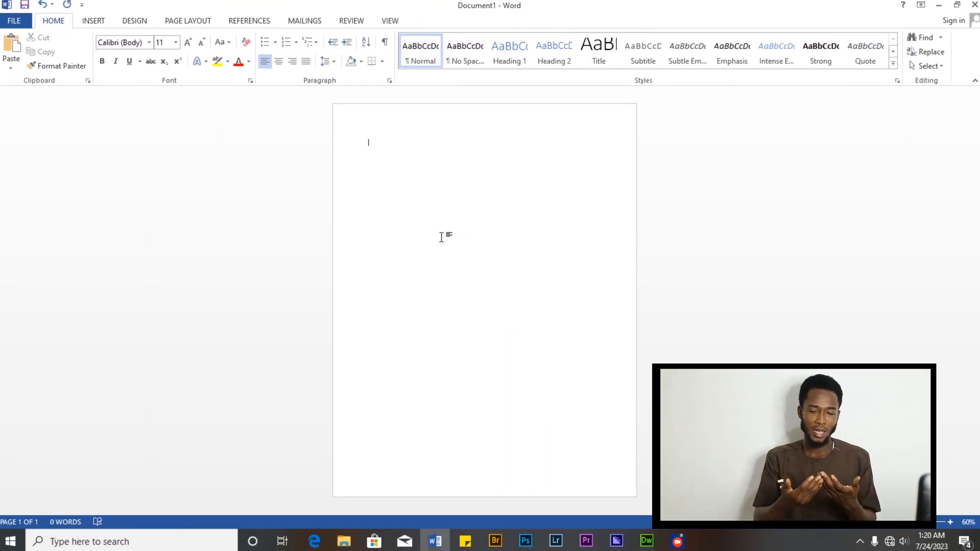
# - Add a Box page border with a 1 pt single line to the whole document
pyautogui.click(135, 21)
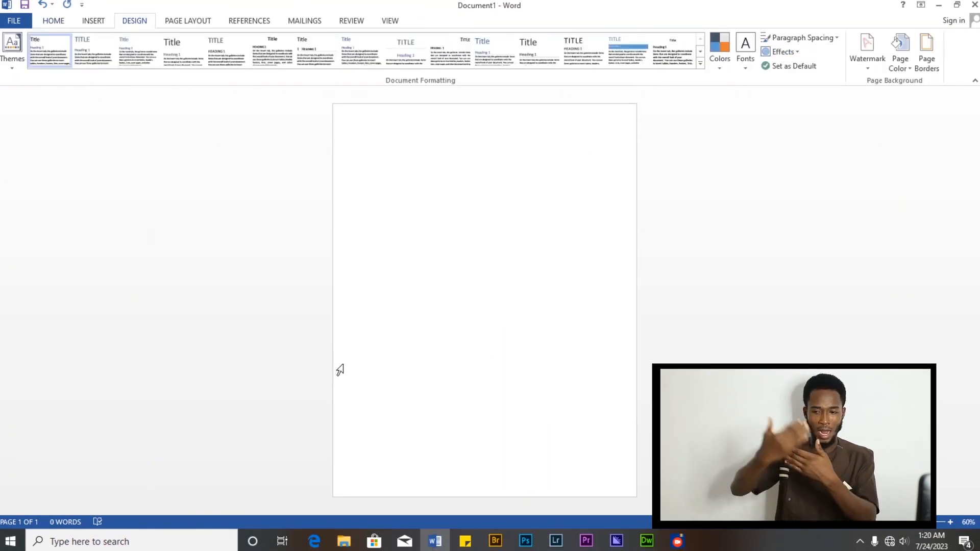
pyautogui.click(930, 49)
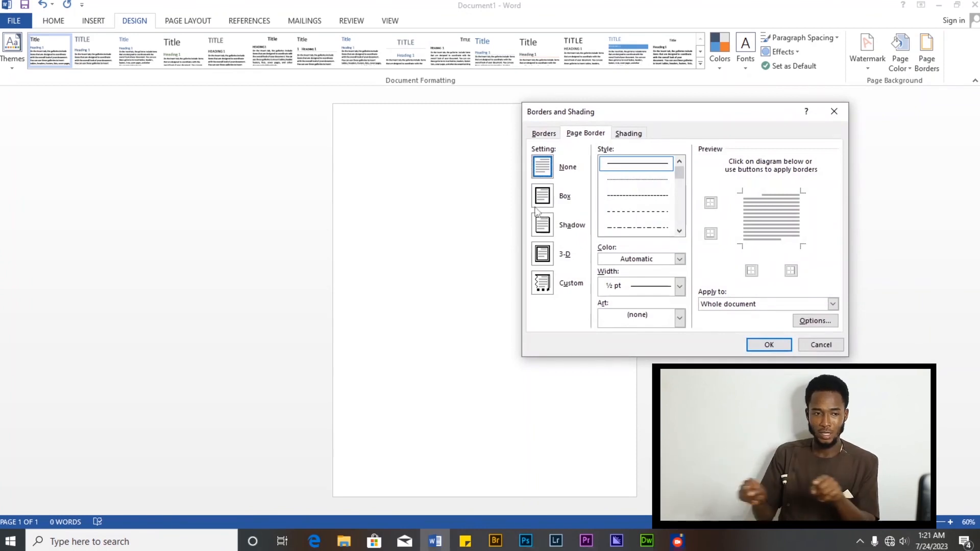
pyautogui.click(543, 196)
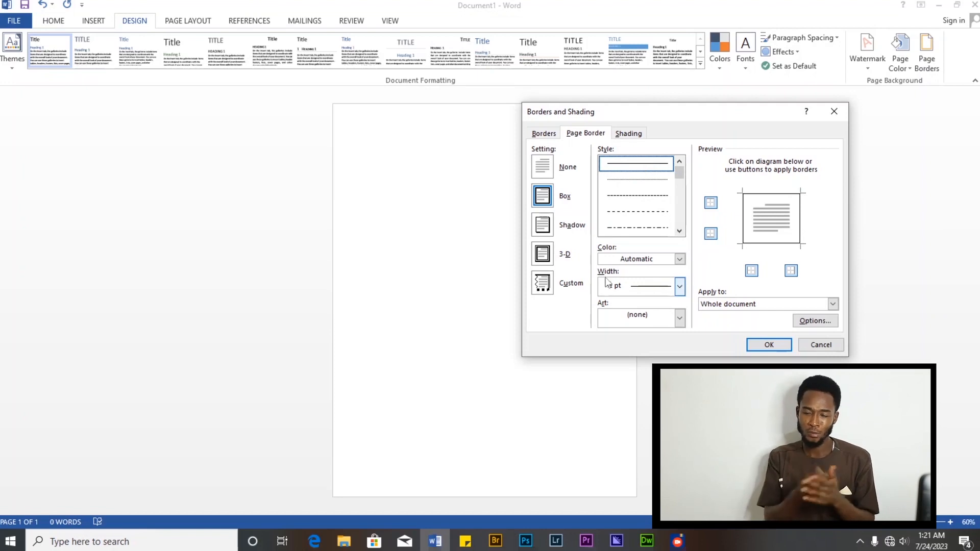
pyautogui.click(680, 290)
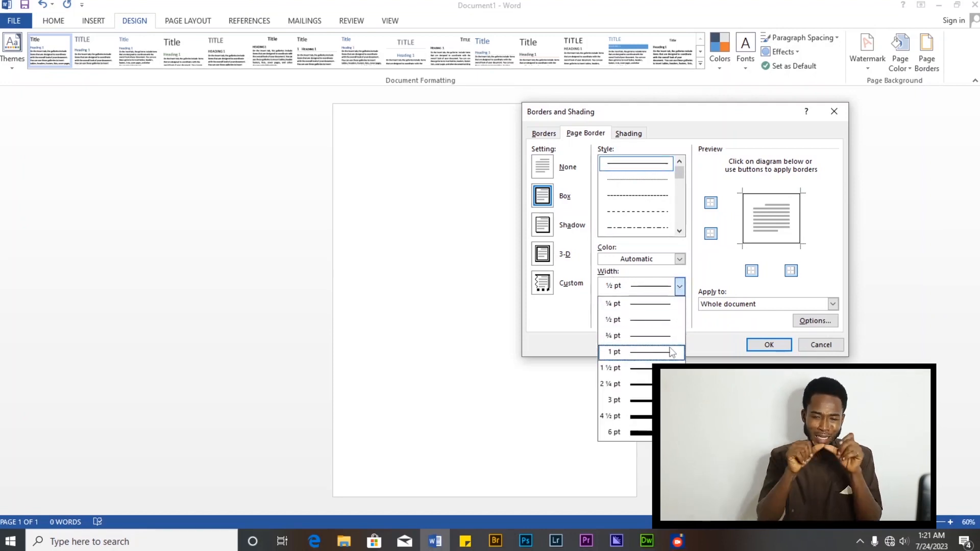
pyautogui.click(670, 352)
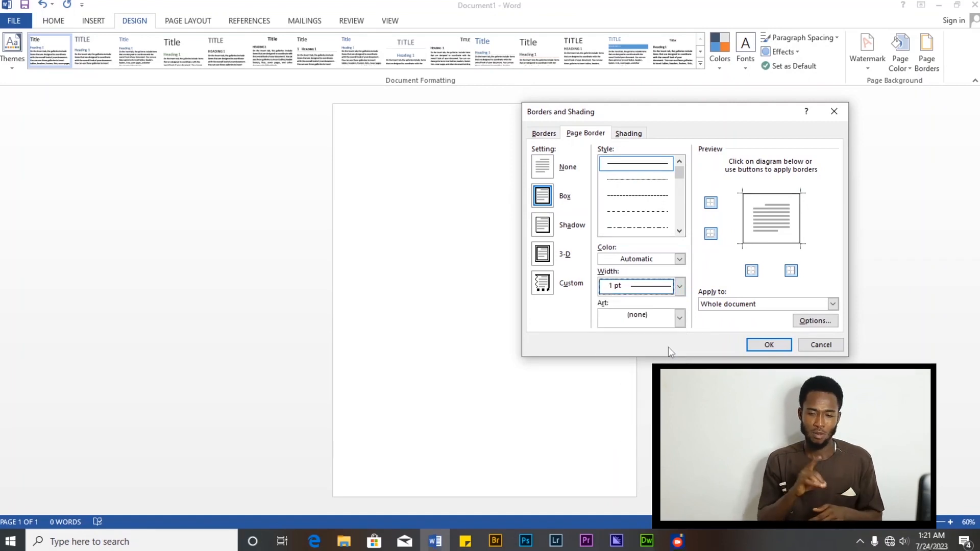
pyautogui.click(769, 345)
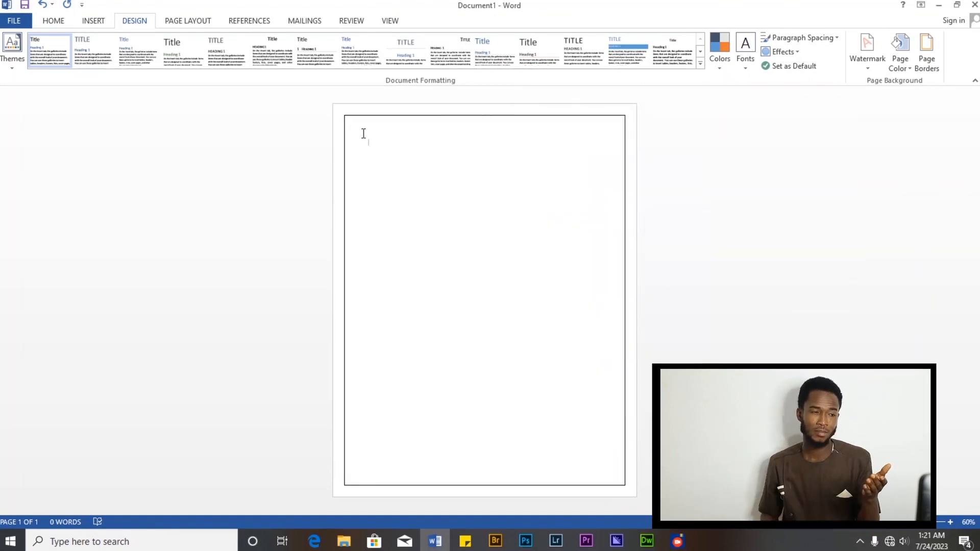
# - Change the page border to a different line style with ½ pt width
pyautogui.click(927, 51)
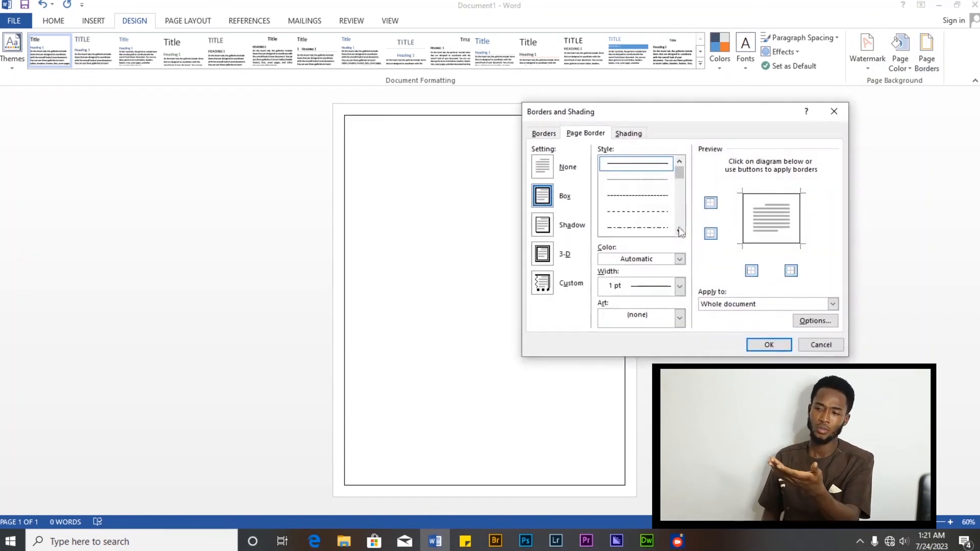
pyautogui.moveTo(679, 179)
pyautogui.mouseDown()
pyautogui.moveTo(679, 188)
pyautogui.moveTo(679, 179)
pyautogui.mouseUp()
pyautogui.click(636, 228)
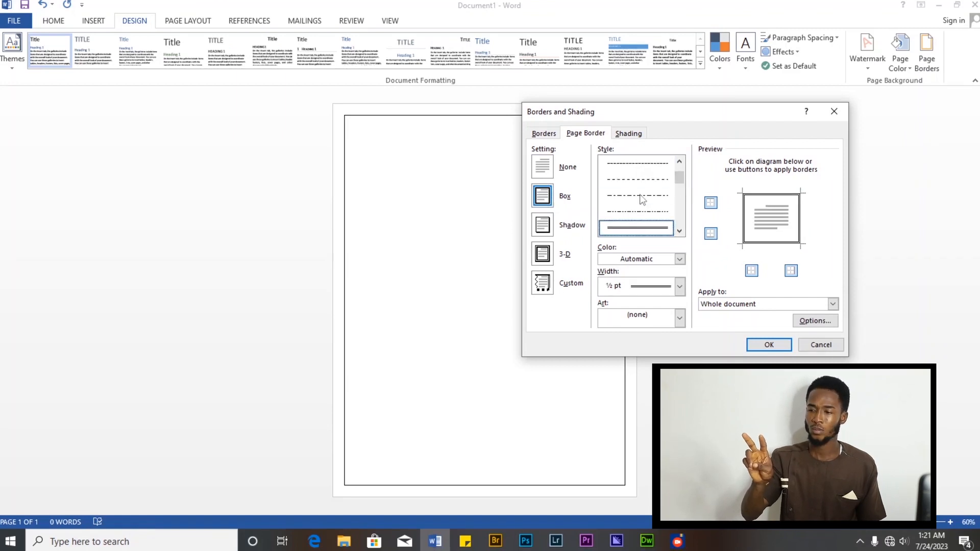
pyautogui.click(680, 286)
pyautogui.click(654, 335)
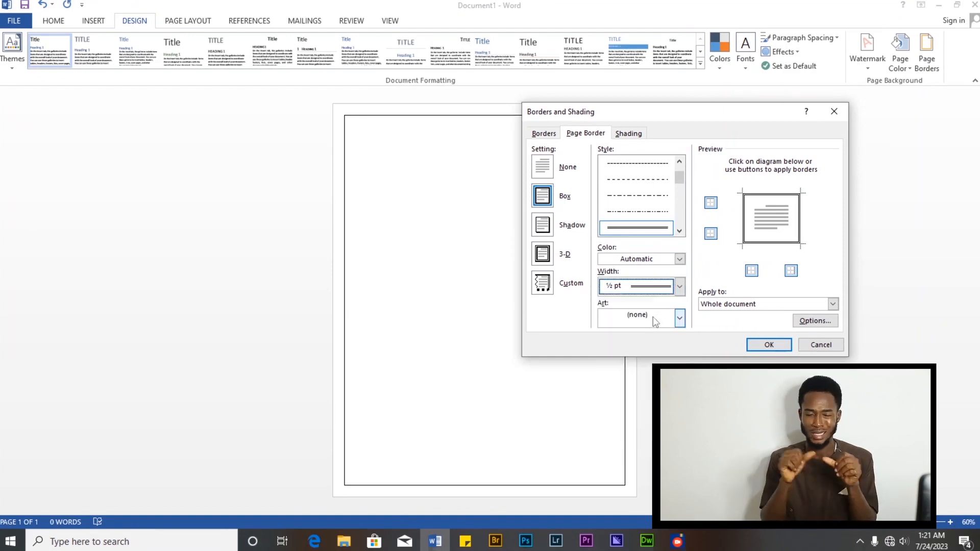
pyautogui.click(769, 345)
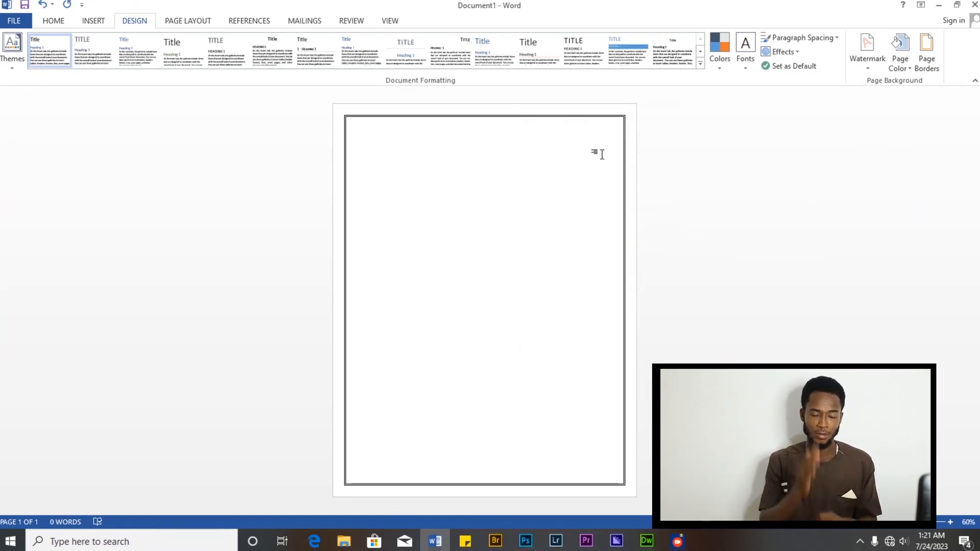
# - Change the page border to another line style further down the list with ¾ pt width
pyautogui.click(928, 51)
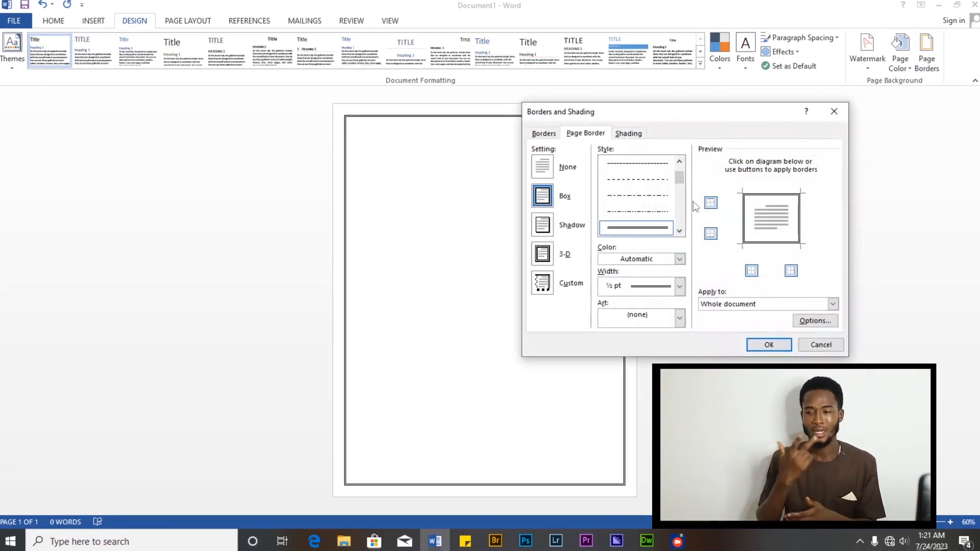
pyautogui.scroll(-1, 673, 198)
pyautogui.scroll(1, 672, 202)
pyautogui.click(659, 228)
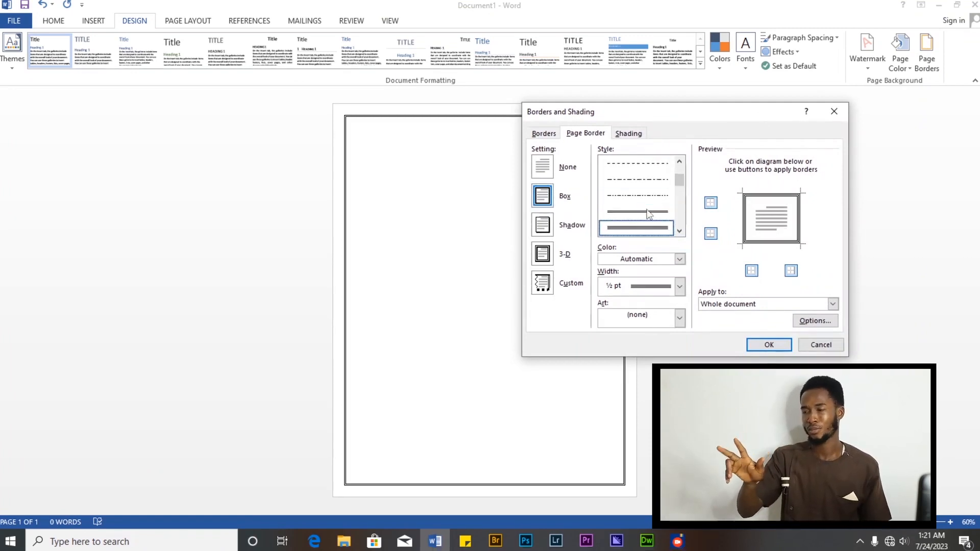
pyautogui.click(680, 286)
pyautogui.click(659, 336)
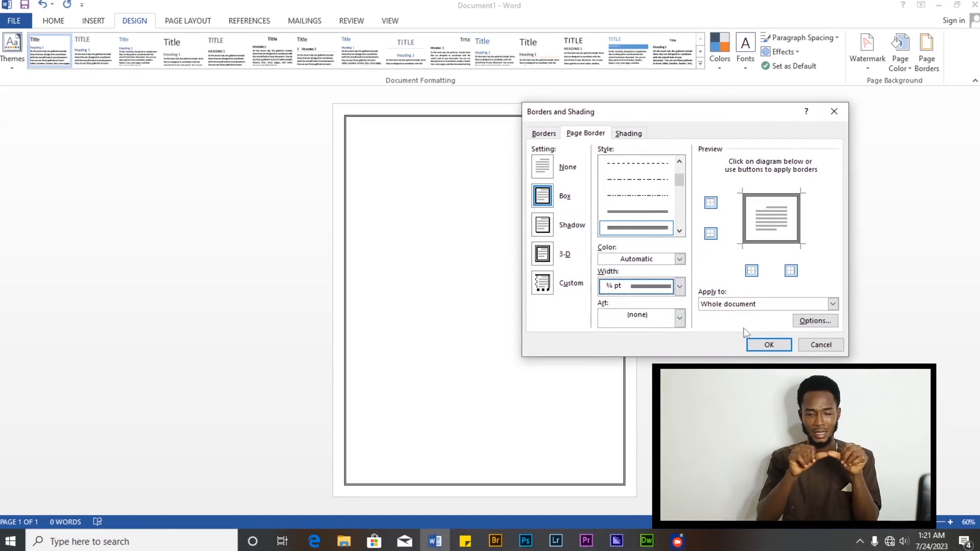
pyautogui.click(768, 345)
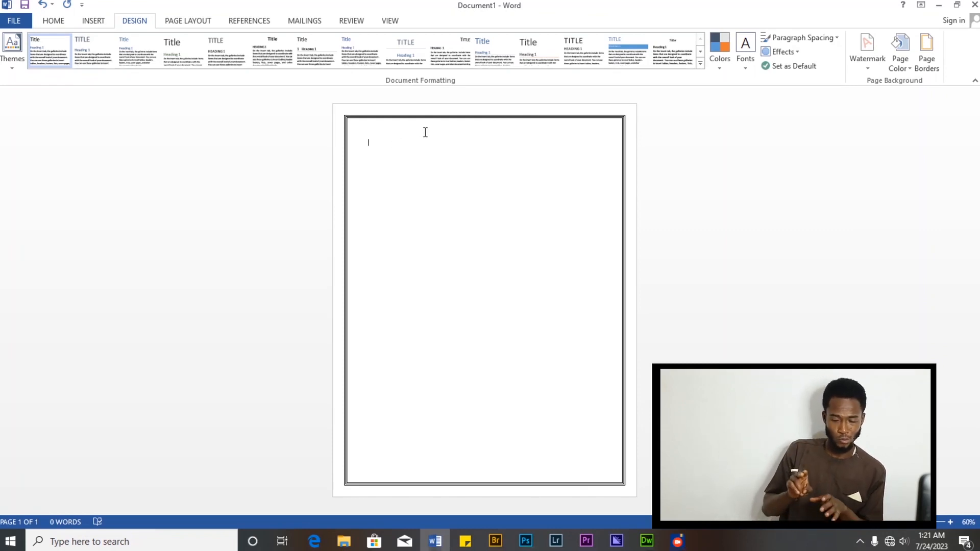
# - Undo the last two page border changes
pyautogui.hotkey('ctrl', 'z')
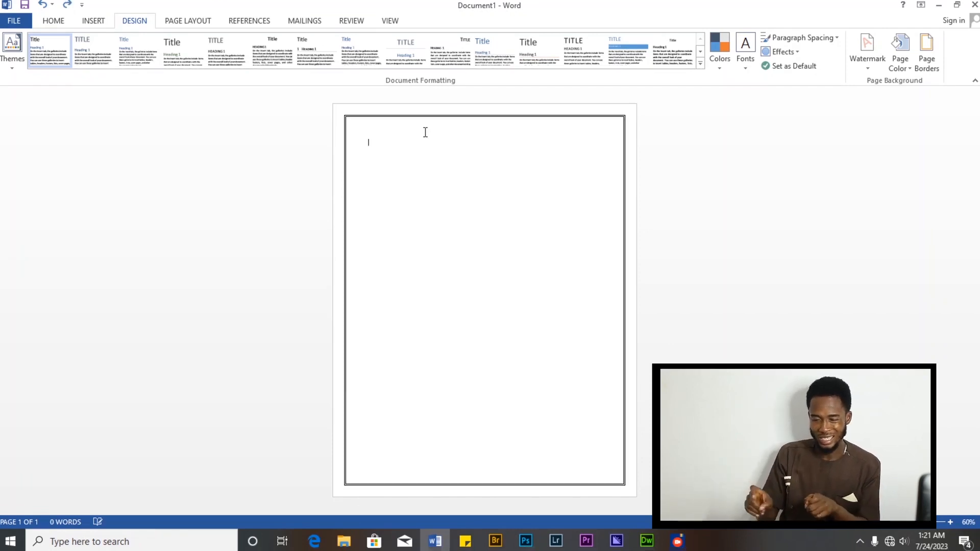
pyautogui.hotkey('ctrl', 'z')
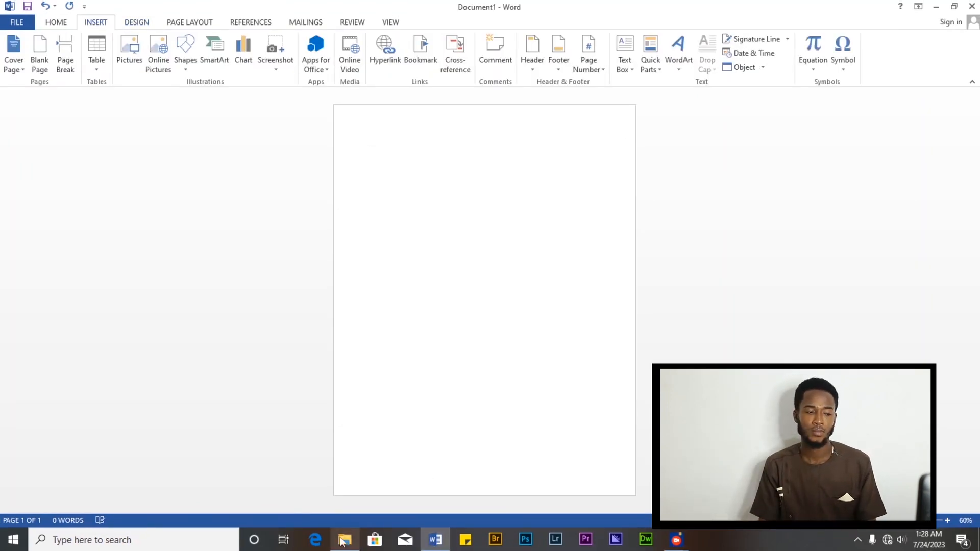
# - Minimize Word and open the student's essay document from the desktop
pyautogui.click(938, 6)
pyautogui.doubleClick(26, 483)
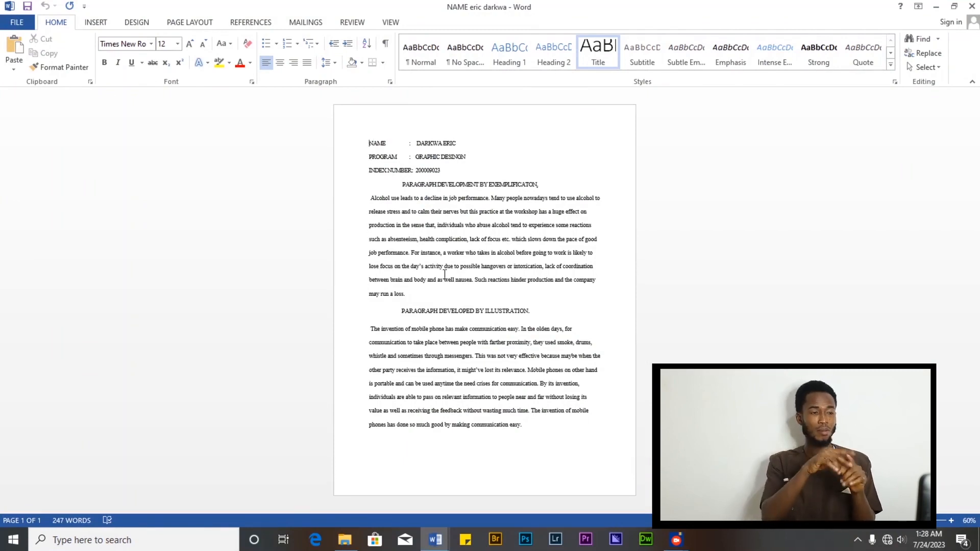
# - Bold the NAME, PROGRAM and INDEX NUMBER labels at the top of the document
pyautogui.moveTo(369, 143); pyautogui.dragTo(388, 145)
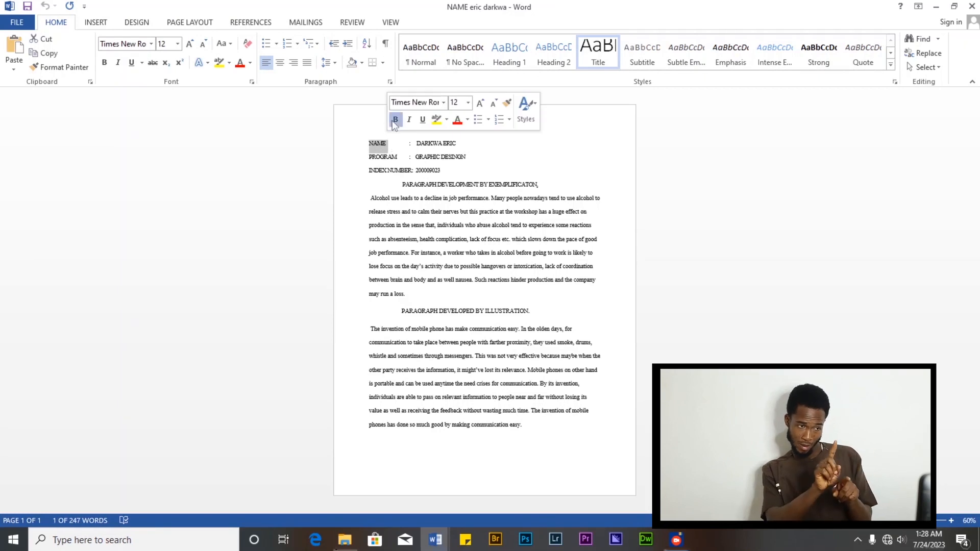
pyautogui.click(395, 119)
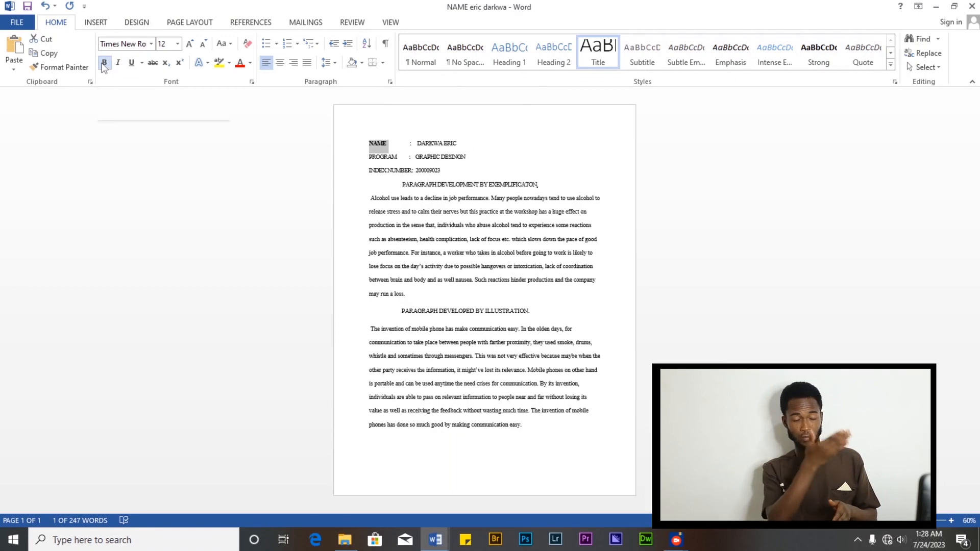
pyautogui.click(390, 152)
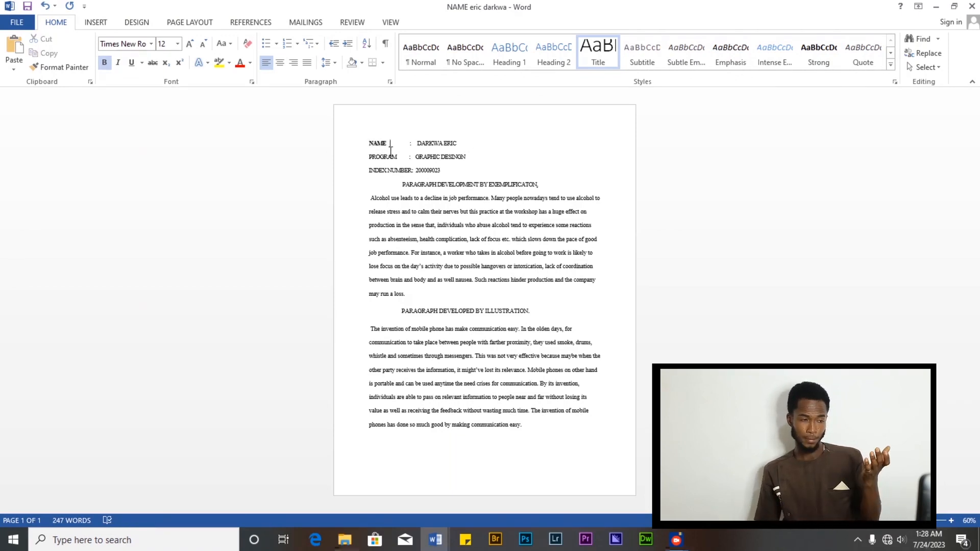
pyautogui.moveTo(398, 157); pyautogui.dragTo(368, 157)
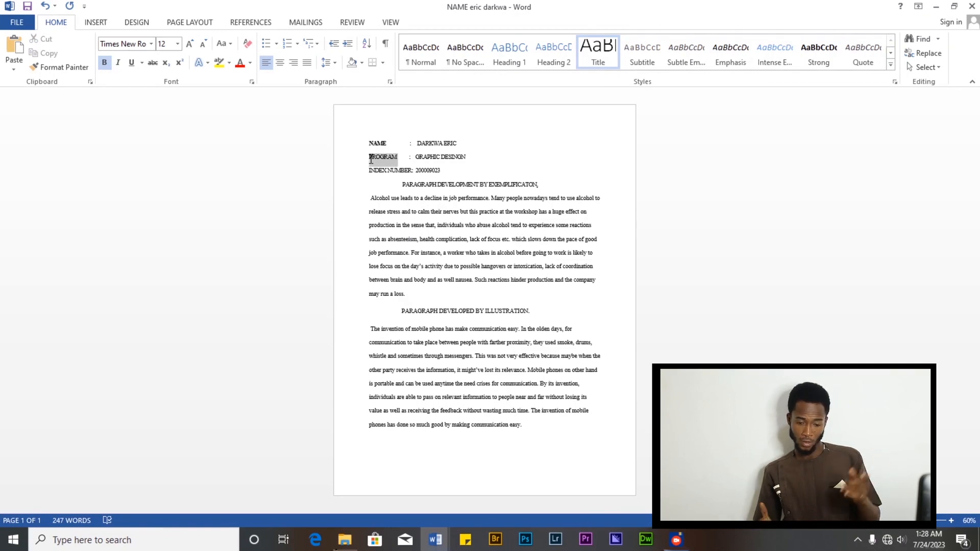
pyautogui.click(104, 63)
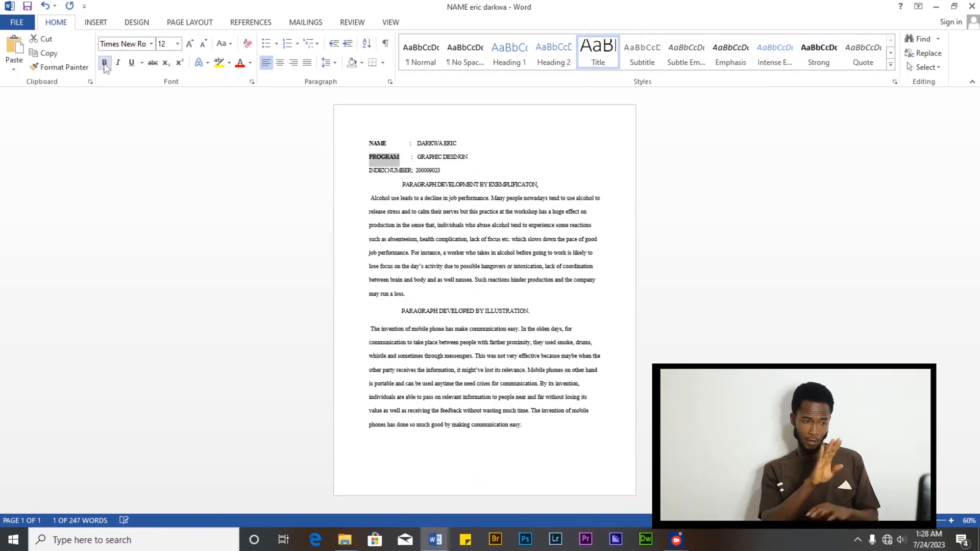
pyautogui.moveTo(411, 170); pyautogui.dragTo(368, 170)
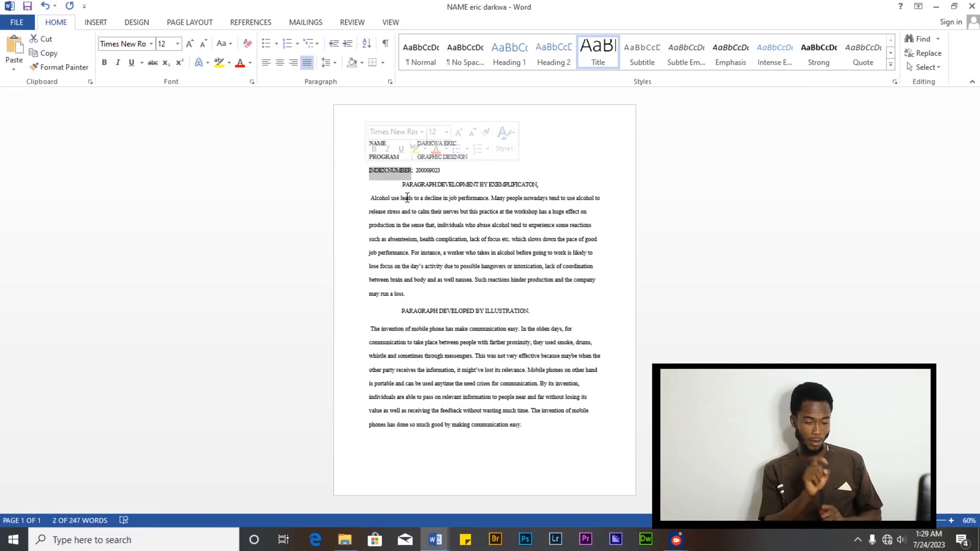
pyautogui.hotkey('ctrl', 'b')
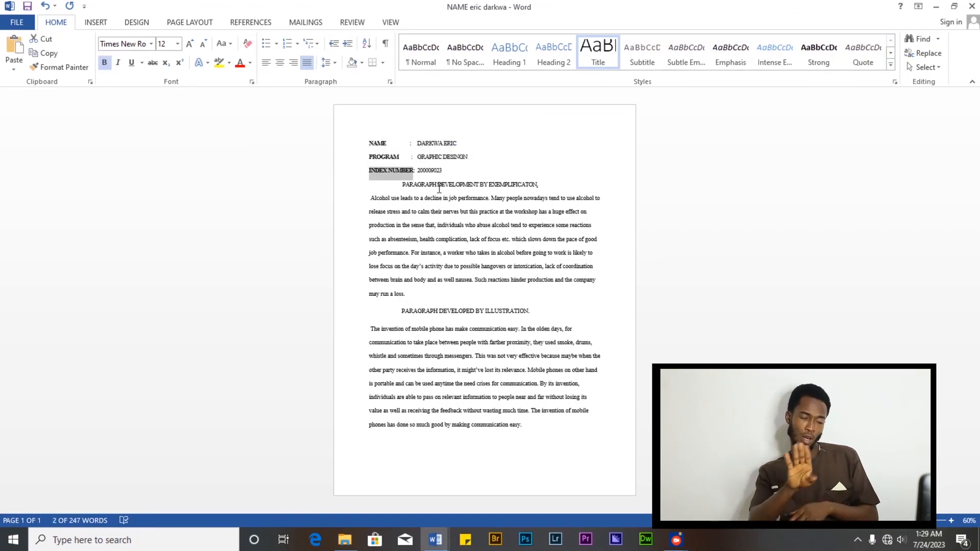
pyautogui.click(454, 169)
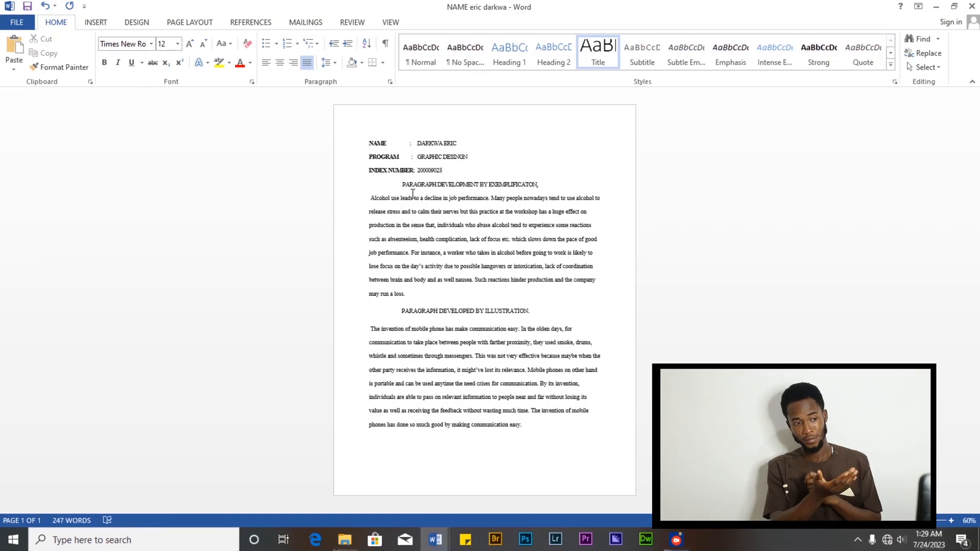
# - Underline and bold the heading PARAGRAPH DEVELOPMENT BY EXEMPLIFICATON
pyautogui.moveTo(412, 185); pyautogui.dragTo(543, 183)
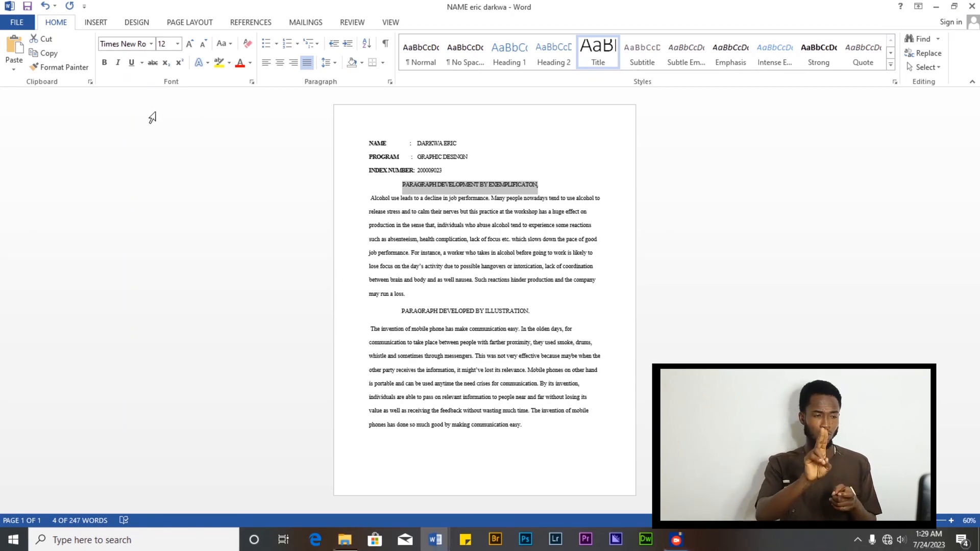
pyautogui.click(132, 64)
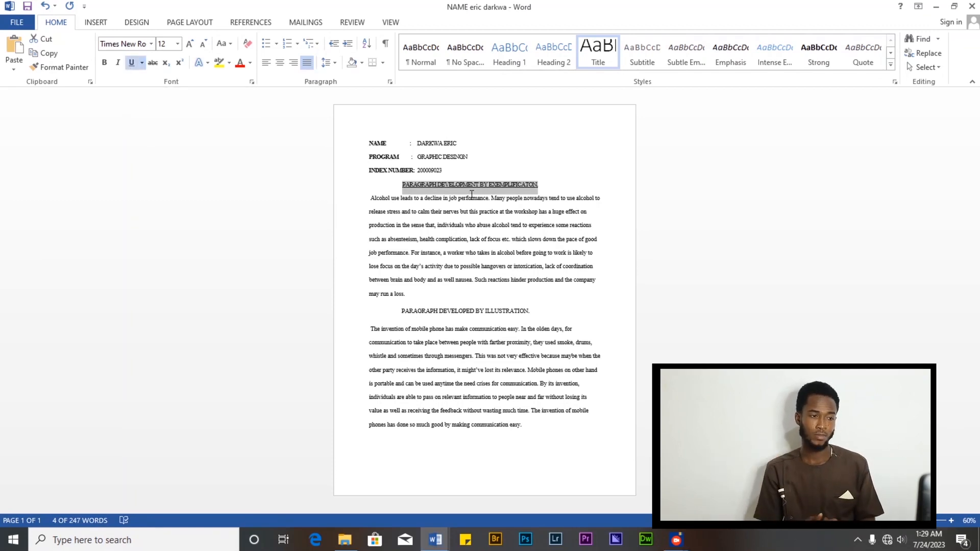
pyautogui.click(105, 63)
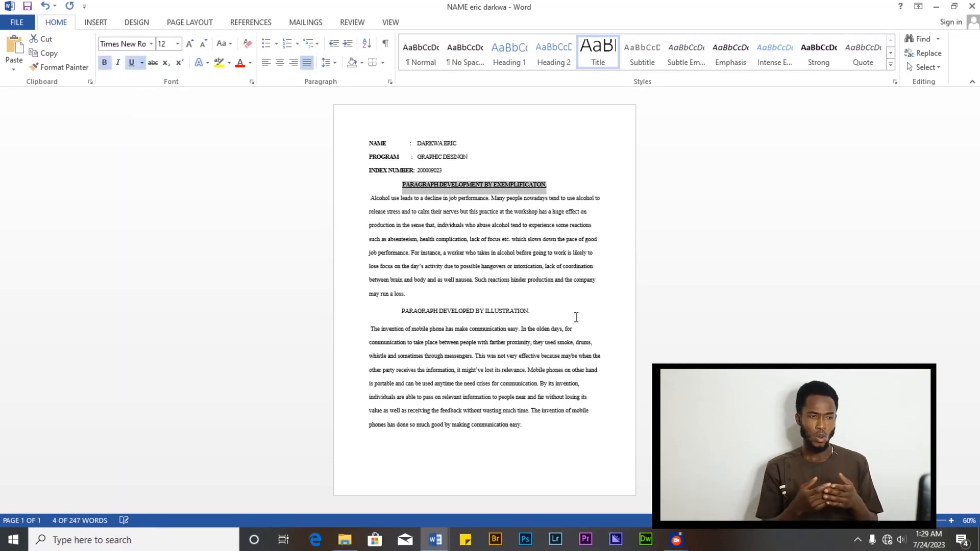
pyautogui.click(553, 197)
# - Bold and underline the heading PARAGRAPH DEVELOPED BY ILLUSTRATION
pyautogui.moveTo(532, 311); pyautogui.dragTo(426, 311)
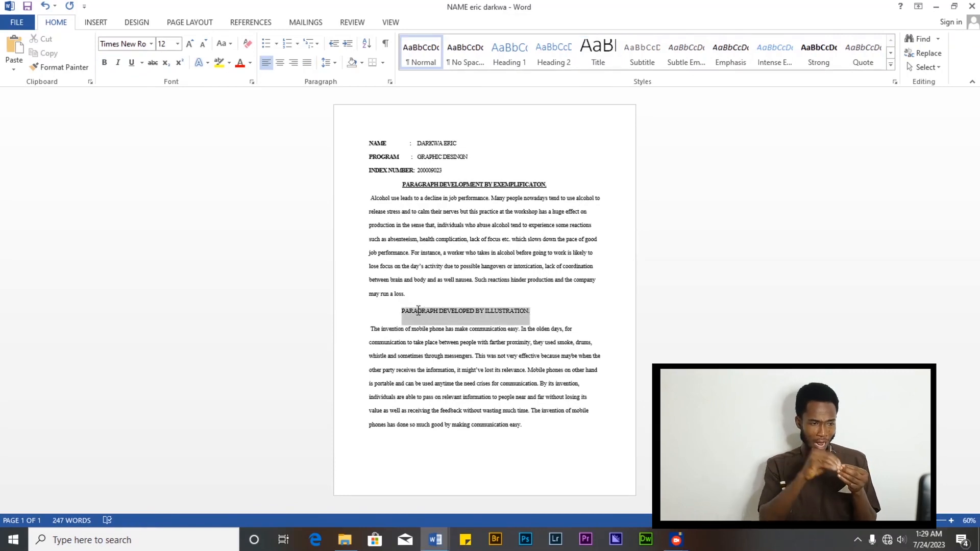
pyautogui.click(422, 289)
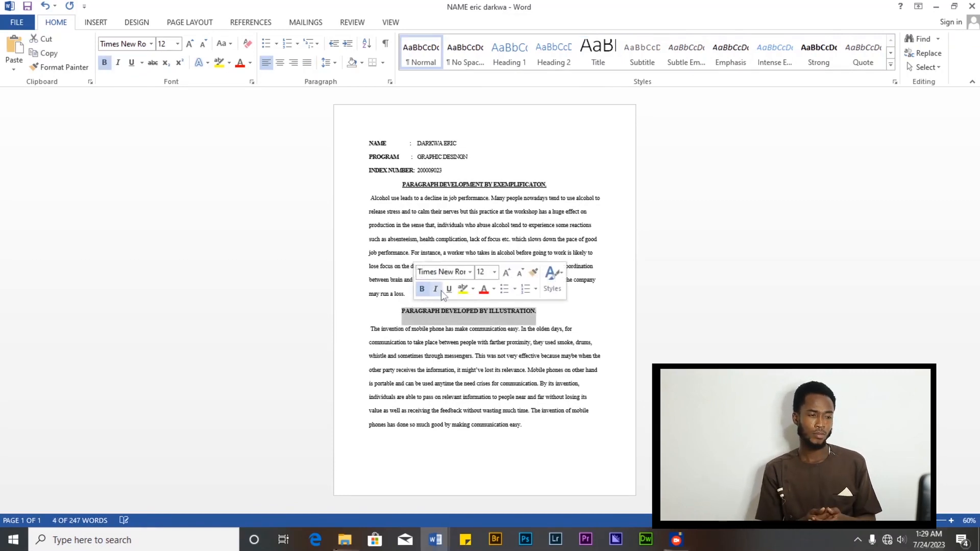
pyautogui.click(448, 290)
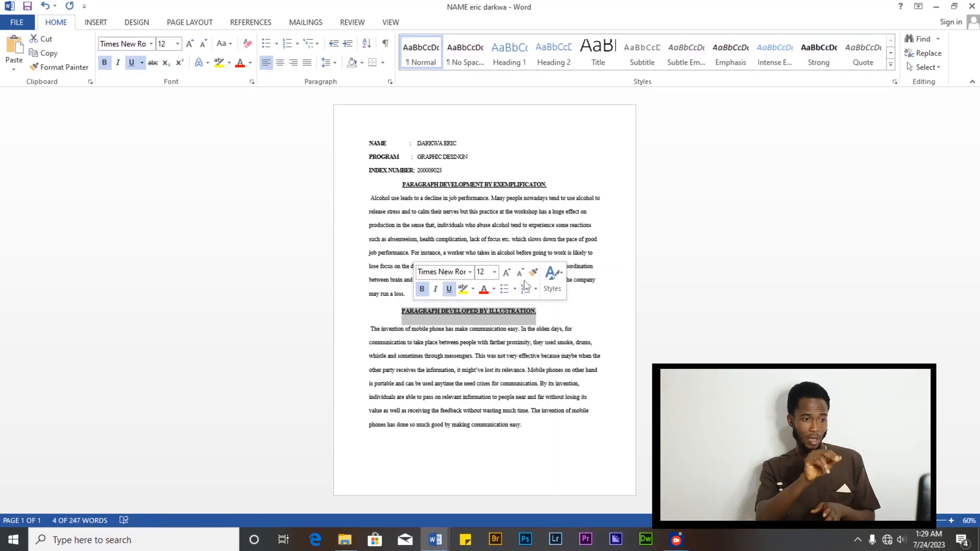
# - Select the whole document and try centre and right alignment before setting all the text left-aligned
pyautogui.click(562, 312)
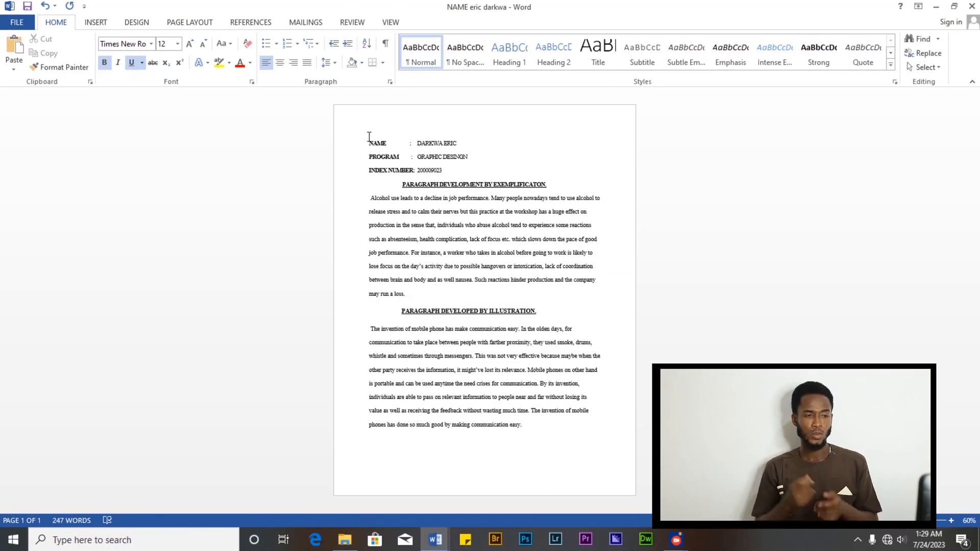
pyautogui.hotkey('ctrl', 'a')
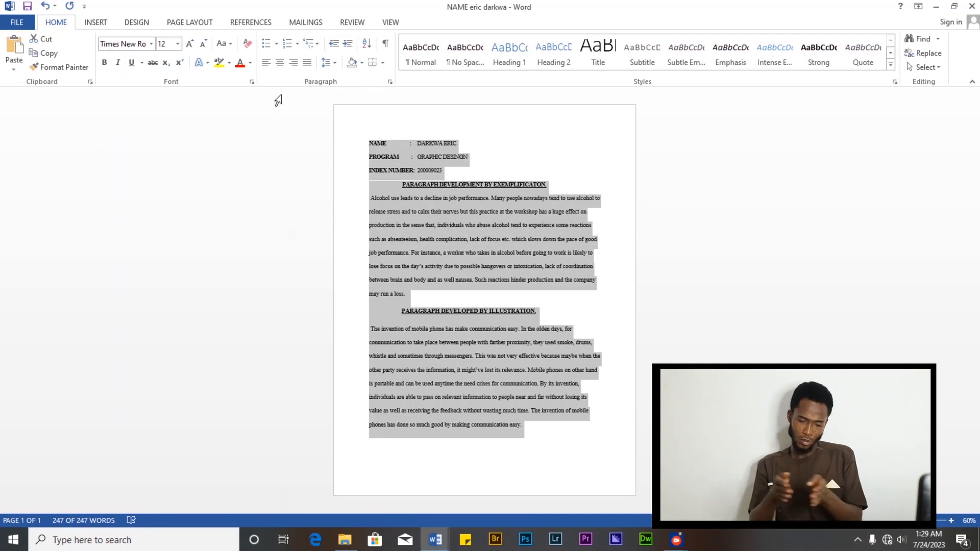
pyautogui.click(280, 62)
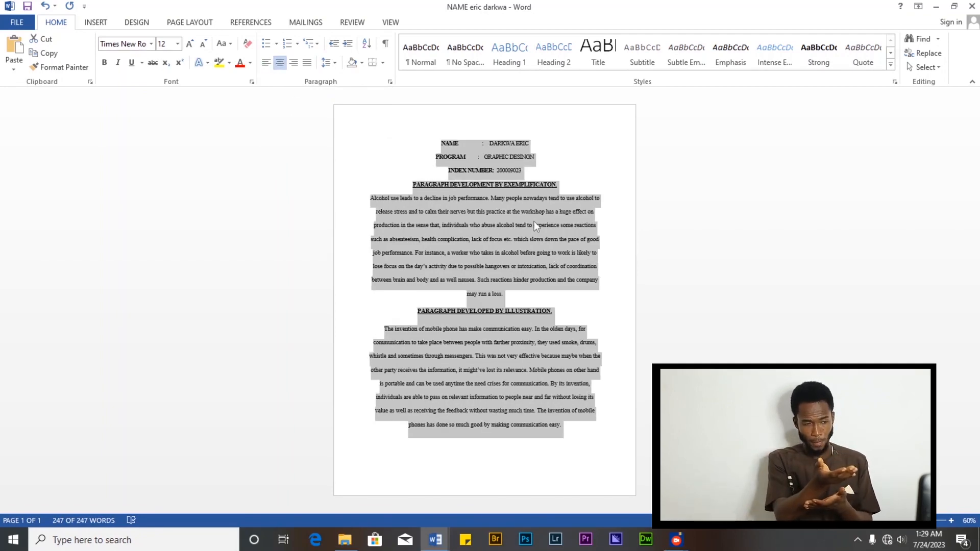
pyautogui.click(294, 62)
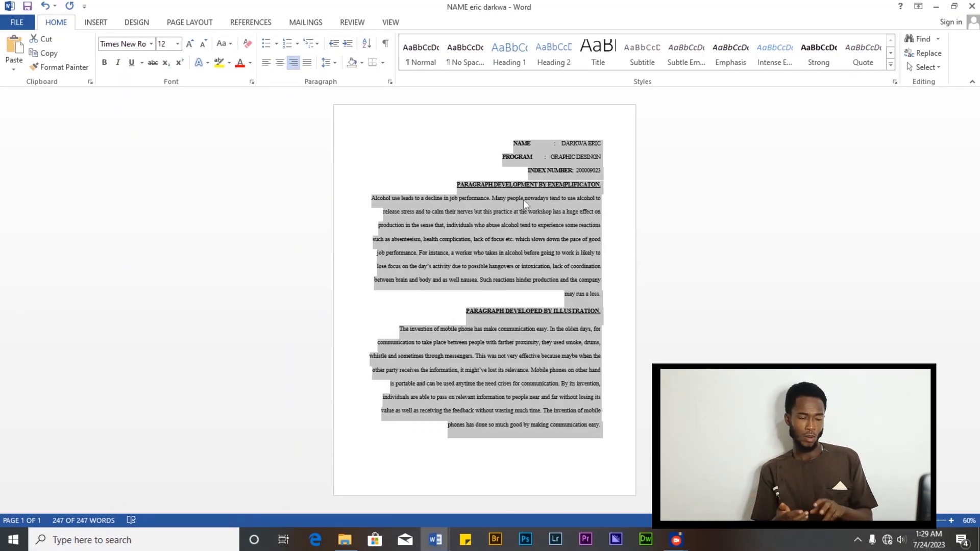
pyautogui.click(266, 66)
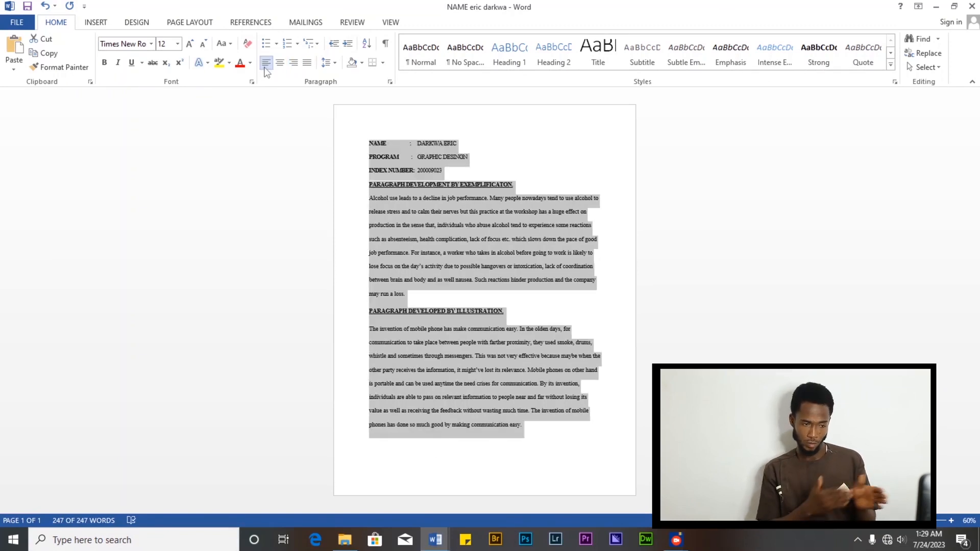
# - Select all the document text and set its font size to 12
pyautogui.click(399, 179)
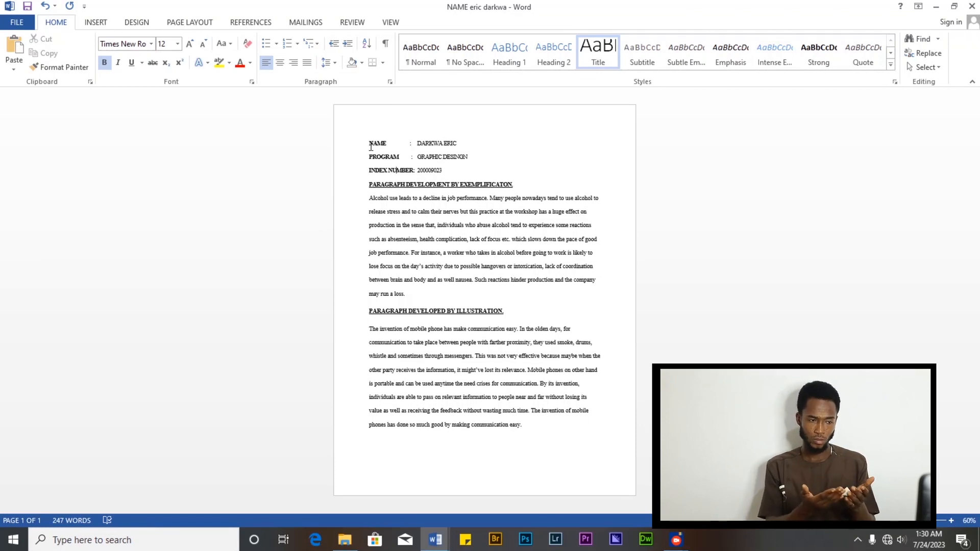
pyautogui.hotkey('ctrl', 'a')
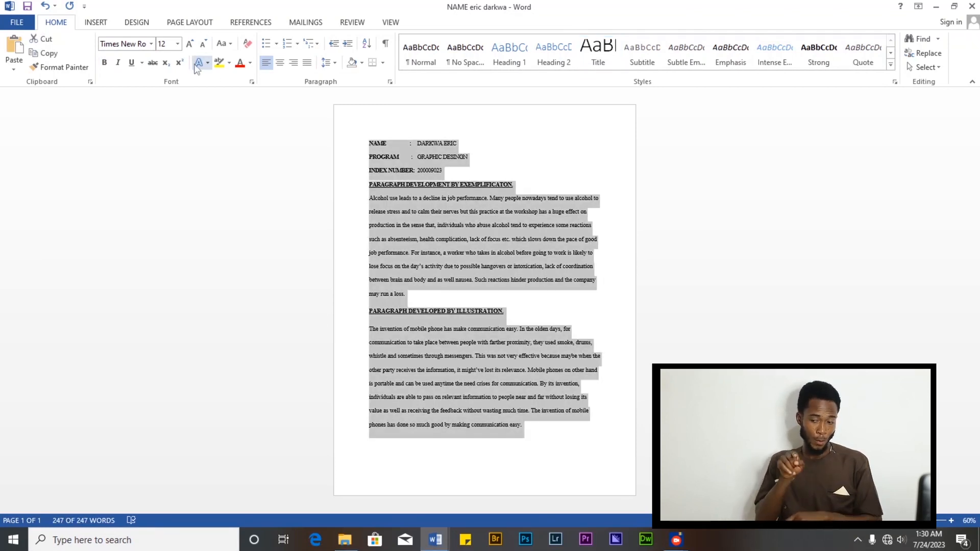
pyautogui.click(177, 44)
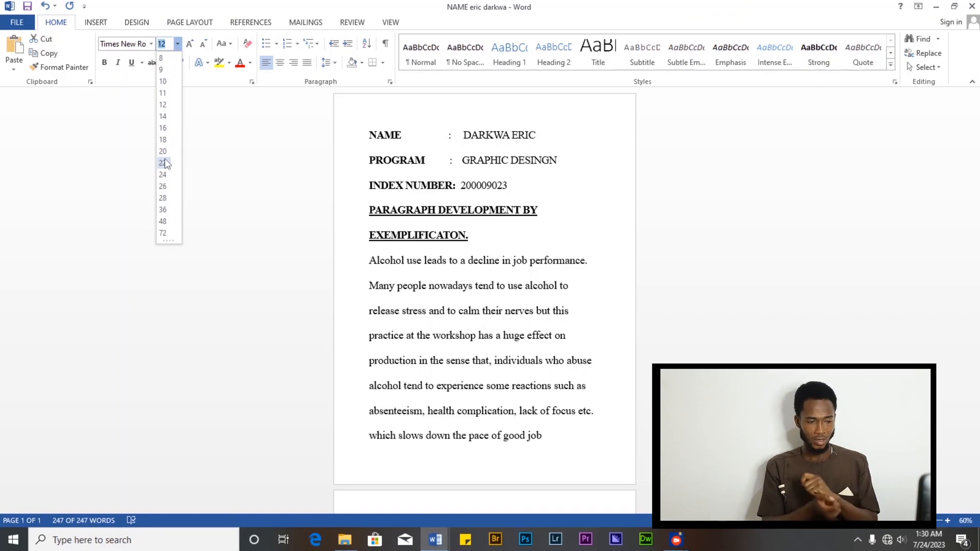
pyautogui.click(170, 106)
pyautogui.click(502, 273)
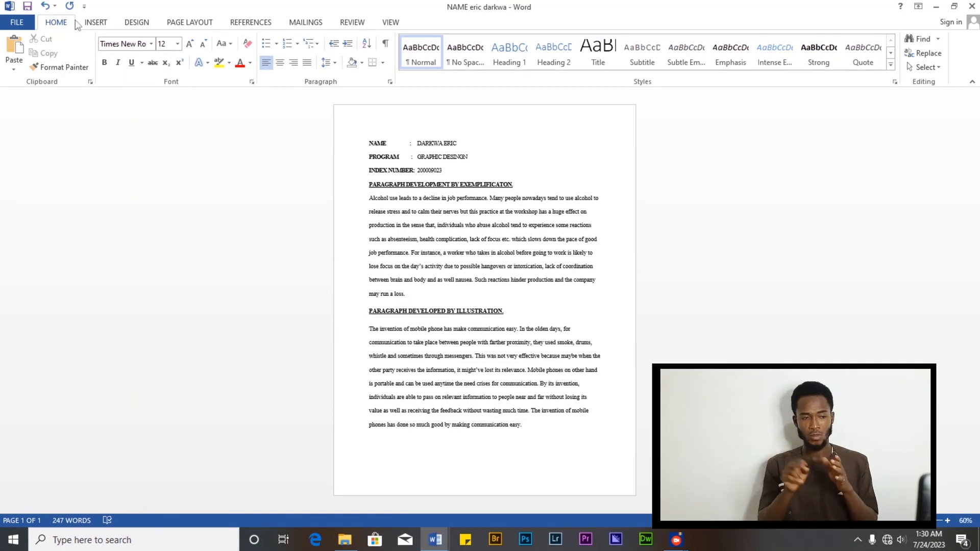
# - Review the available fonts and font size options for the selected document text
pyautogui.click(151, 44)
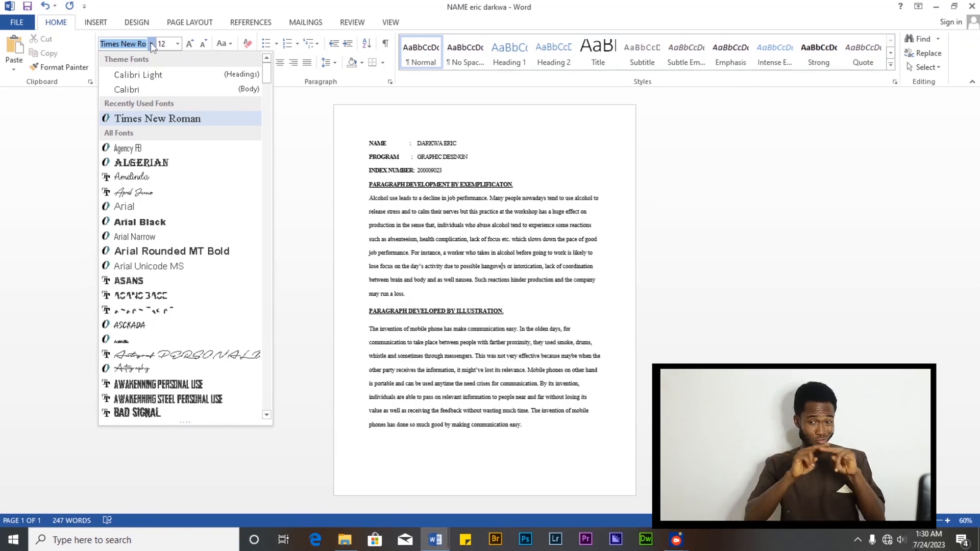
pyautogui.click(371, 139)
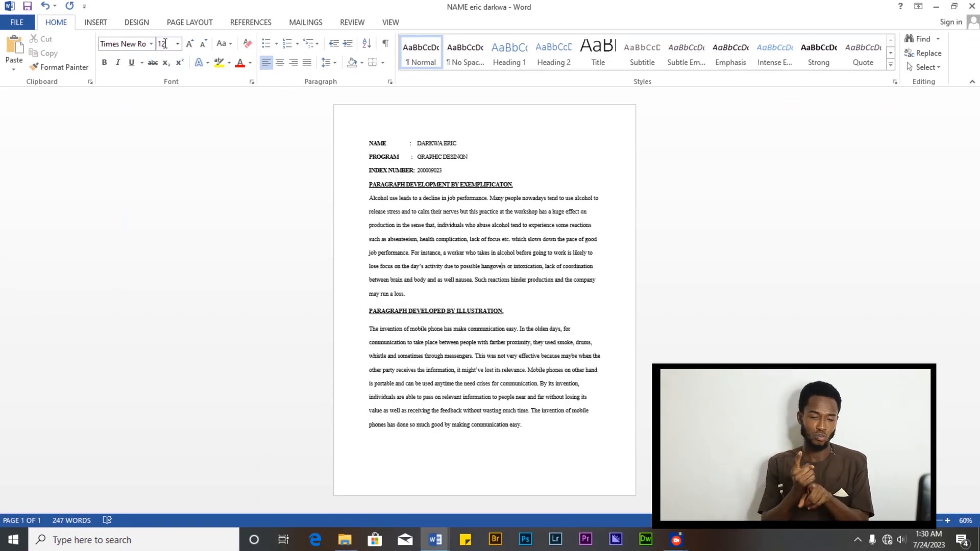
pyautogui.click(376, 165)
pyautogui.hotkey('ctrl', 'a')
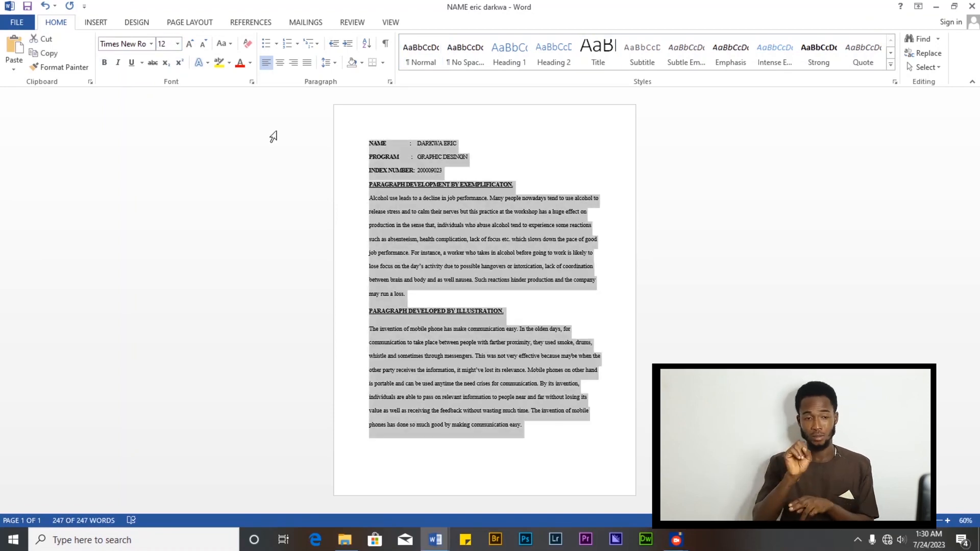
pyautogui.click(177, 43)
pyautogui.click(443, 216)
pyautogui.click(461, 213)
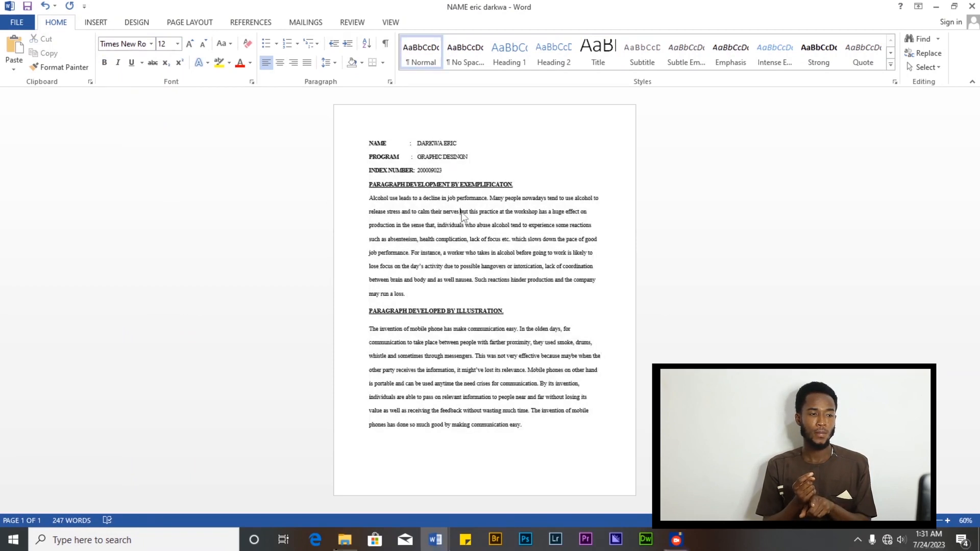